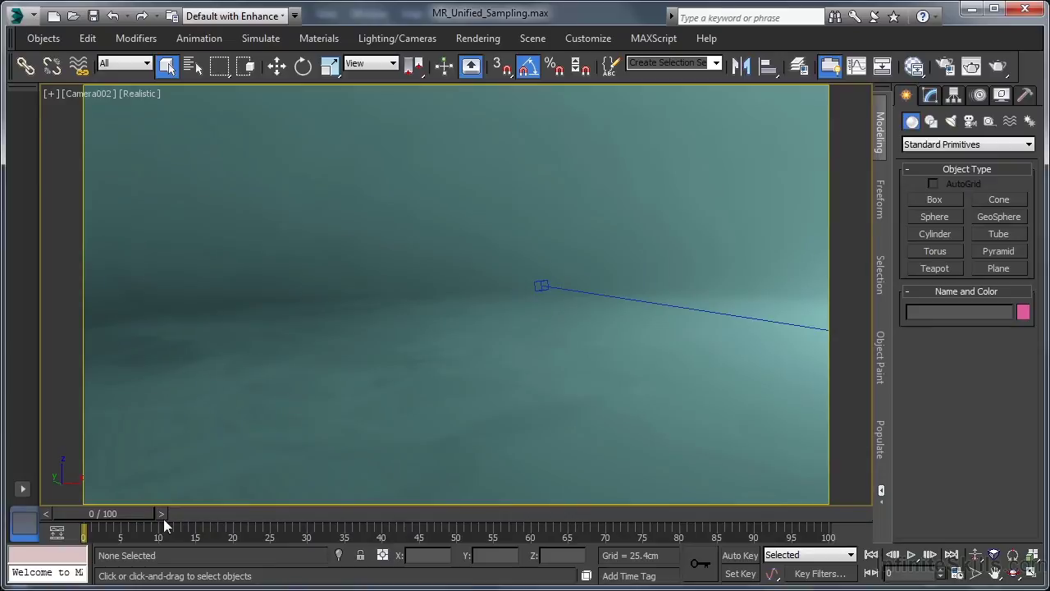
- Go to frame 20 and review the mental ray Sampling Quality and Camera Effects motion blur settings in Render Setup
{"action": "left_click_drag", "start_coordinate": [135, 517], "coordinate": [270, 516]}
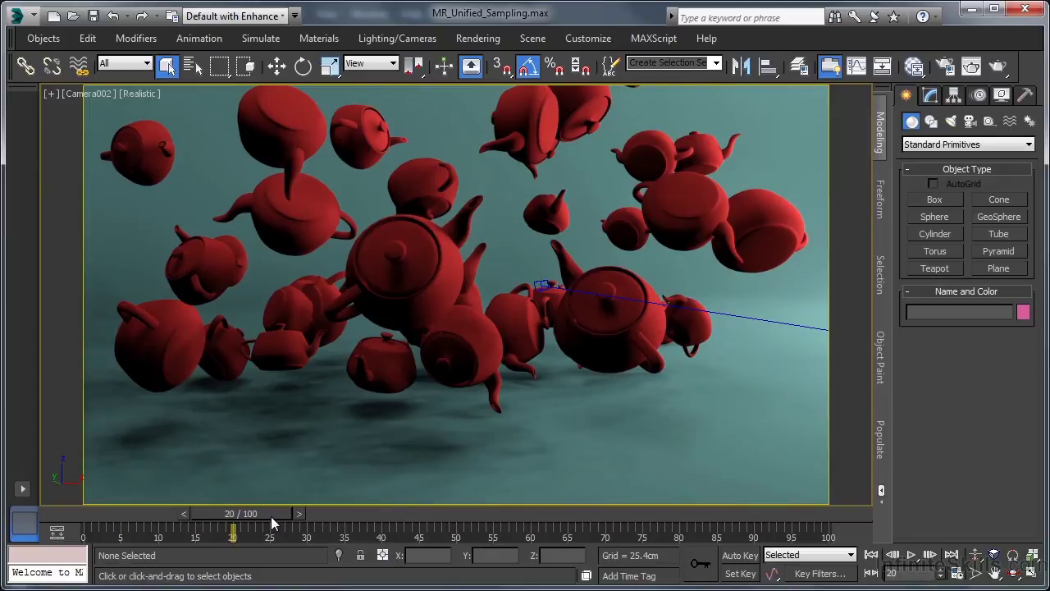
{"action": "key", "text": "F10"}
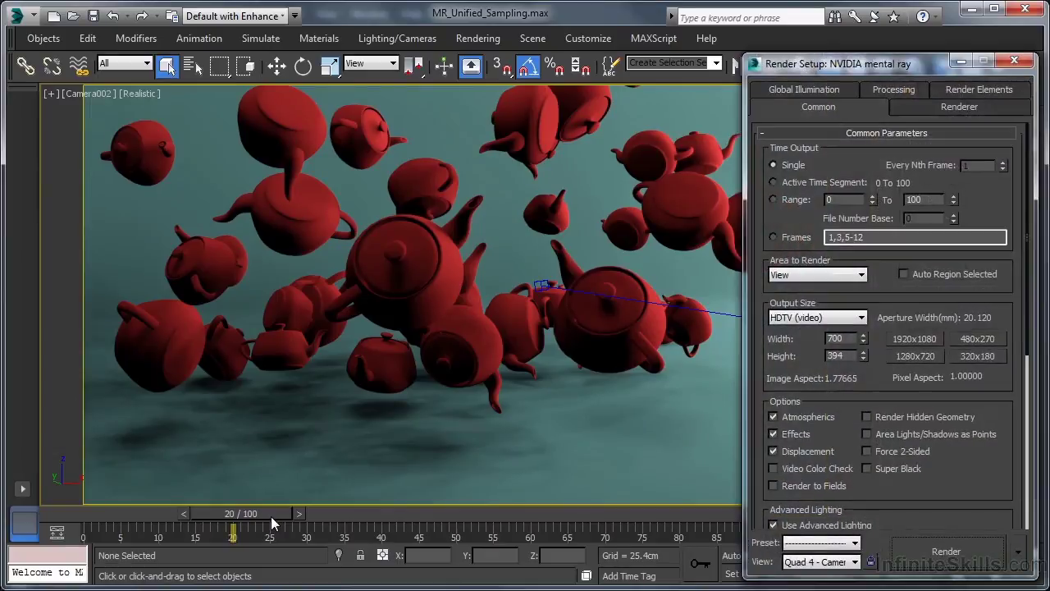
{"action": "left_click", "coordinate": [934, 109]}
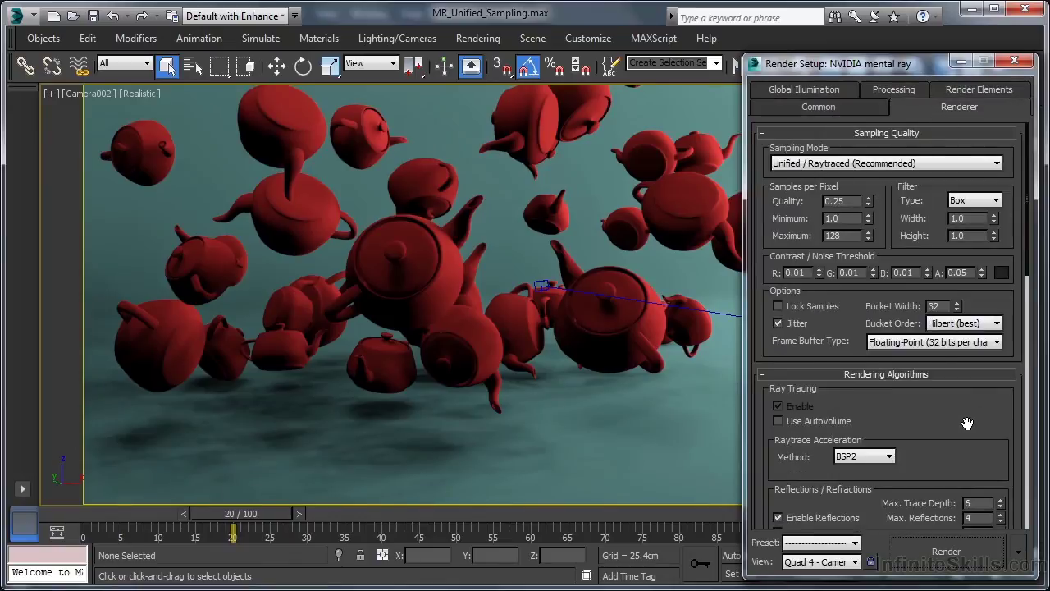
{"action": "left_click_drag", "start_coordinate": [966, 422], "coordinate": [925, 178]}
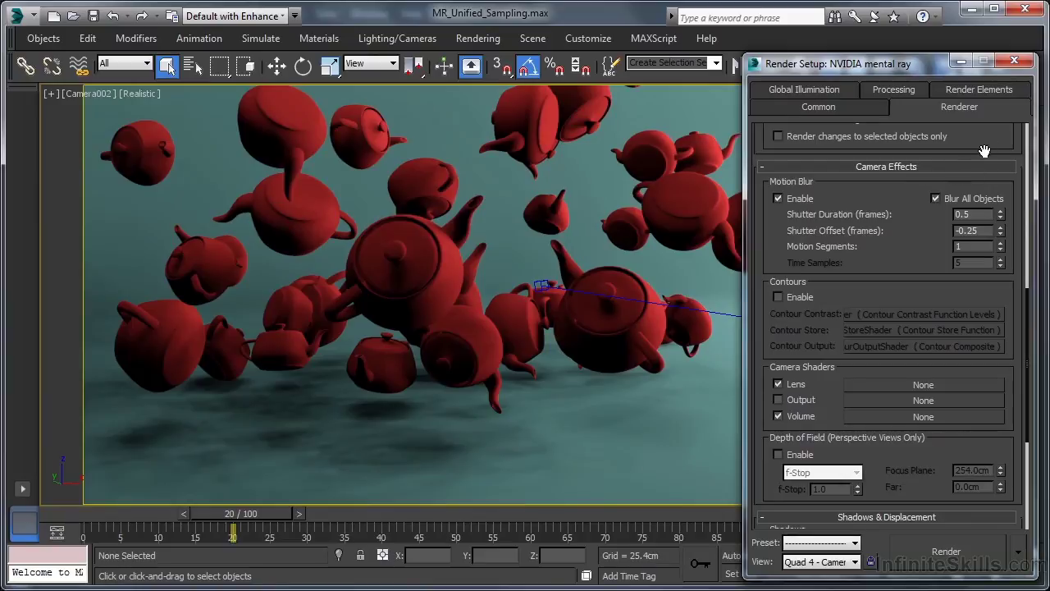
{"action": "left_click_drag", "start_coordinate": [983, 151], "coordinate": [945, 582]}
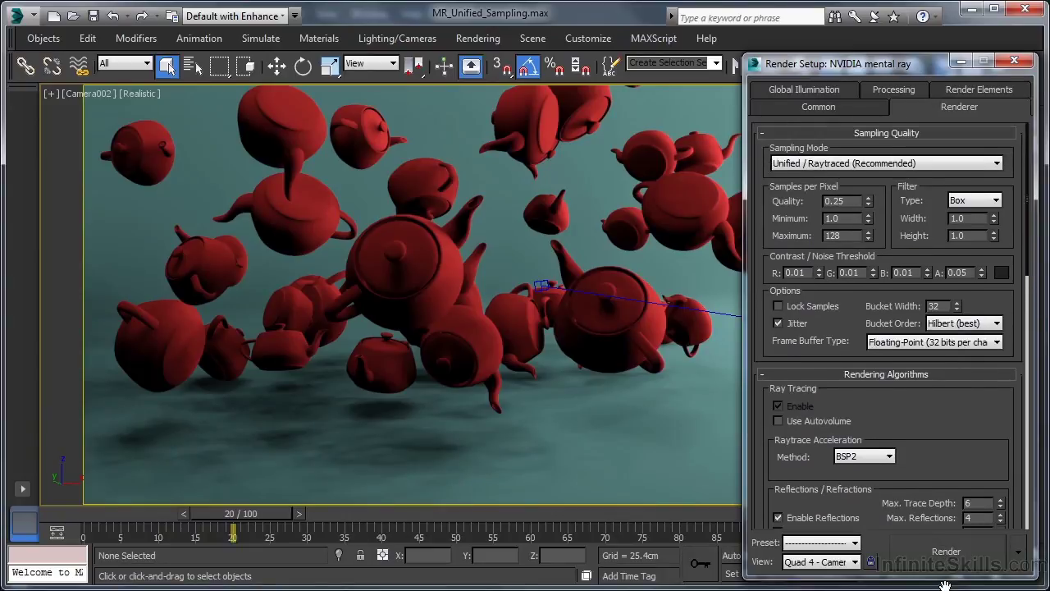
- Set the sampling mode to Classic / Raytraced with a minimum of 1/4 and a maximum of 1 samples per pixel
{"action": "left_click", "coordinate": [995, 165]}
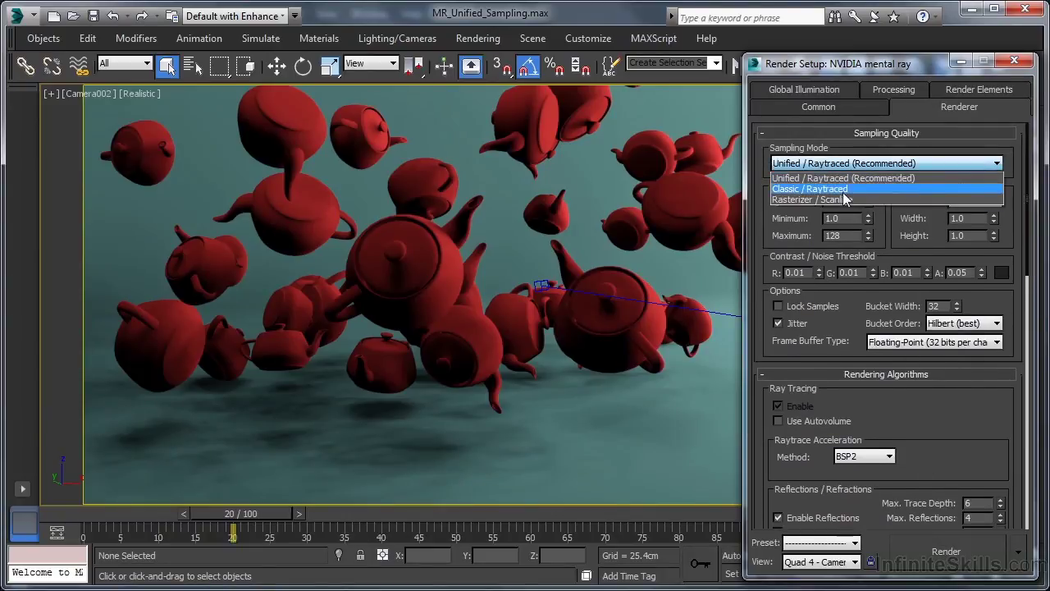
{"action": "left_click", "coordinate": [837, 189]}
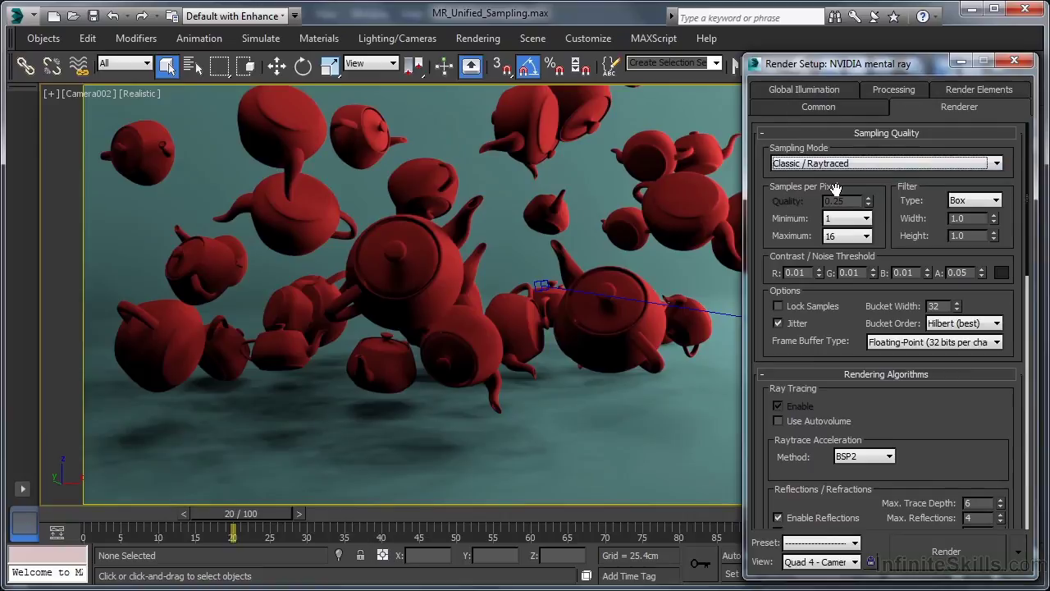
{"action": "left_click", "coordinate": [866, 219]}
{"action": "left_click", "coordinate": [845, 254]}
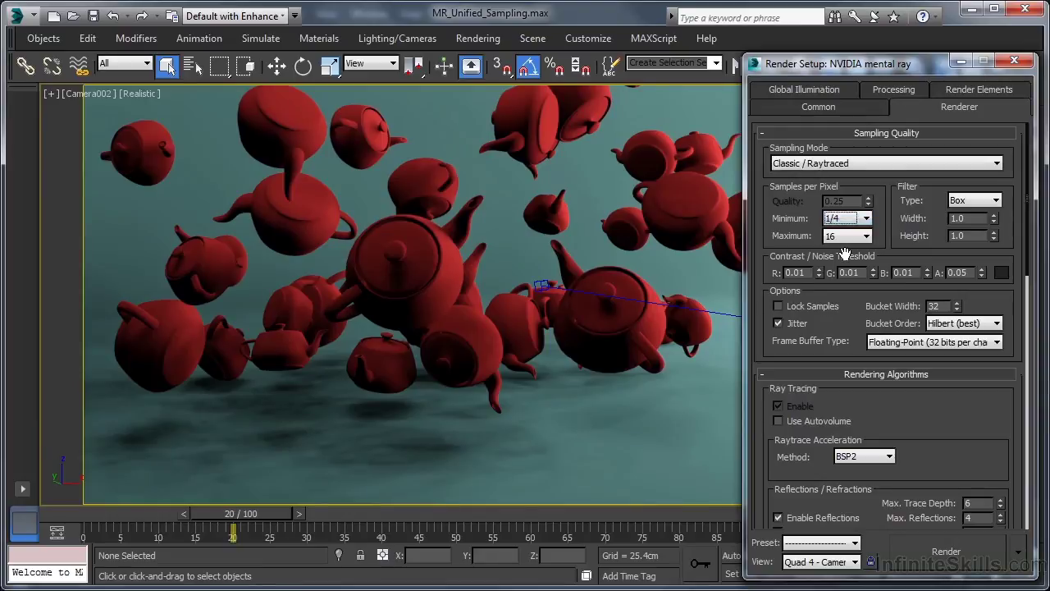
{"action": "left_click", "coordinate": [866, 235]}
{"action": "left_click", "coordinate": [839, 278]}
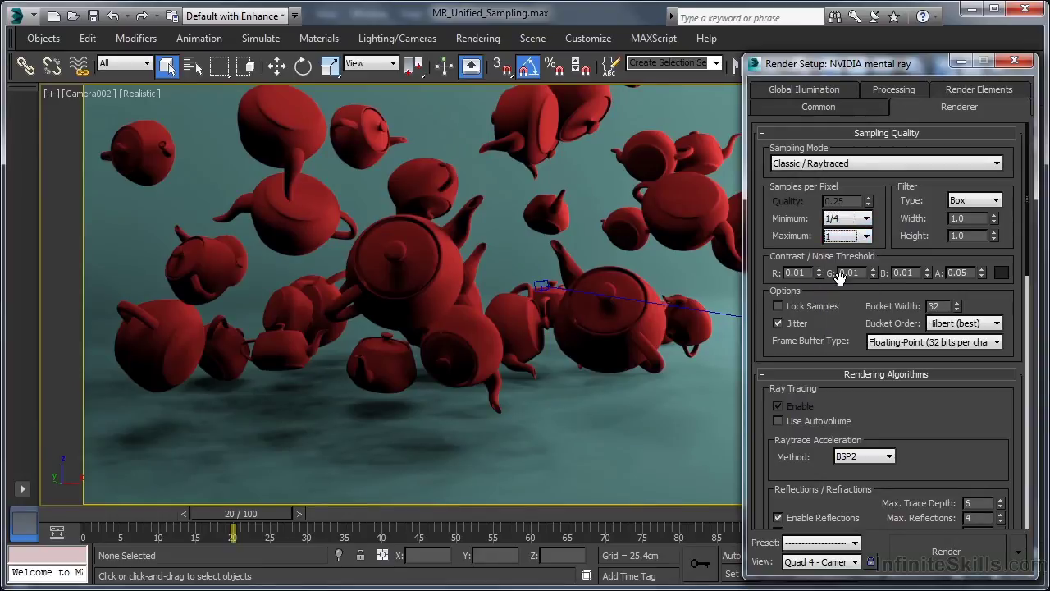
- Render the Camera002 view at frame 20, hide the rendered frame window's extra controls and reposition the window
{"action": "left_click", "coordinate": [946, 552]}
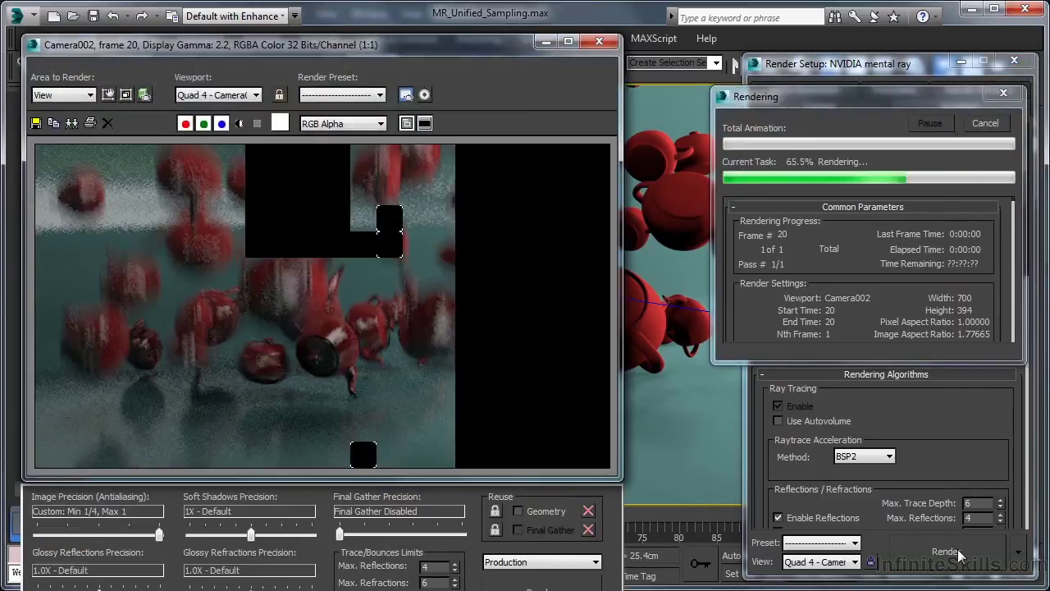
{"action": "left_click", "coordinate": [424, 123]}
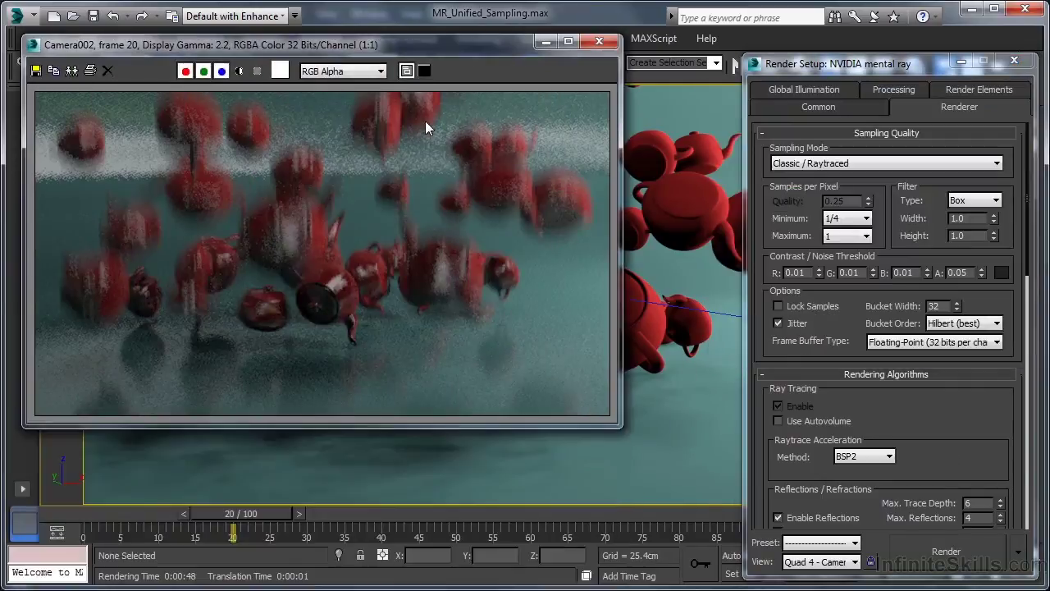
{"action": "left_click_drag", "start_coordinate": [420, 26], "coordinate": [507, 117]}
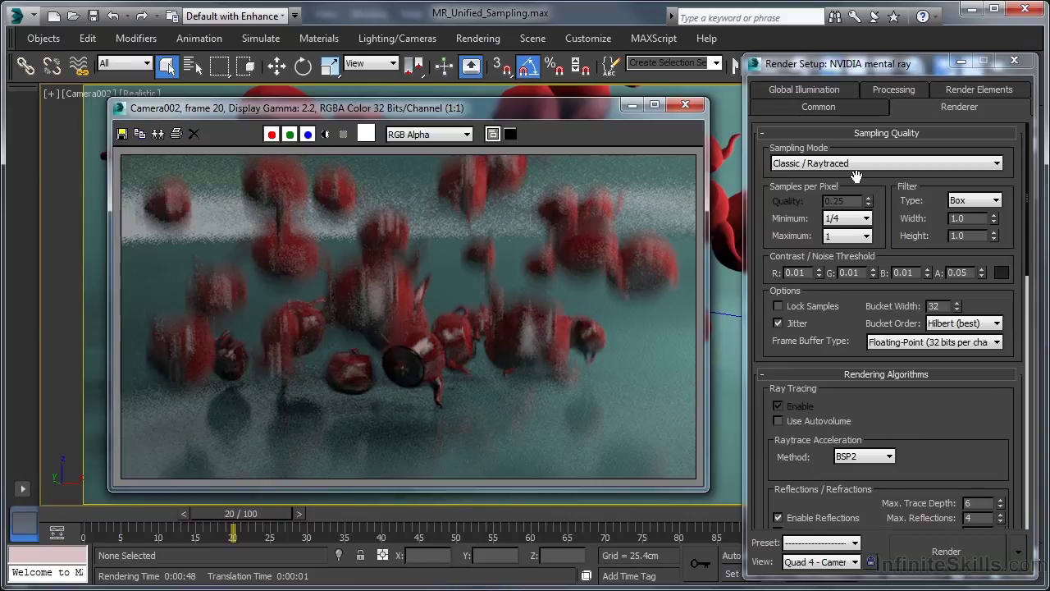
- Set the samples per pixel to a minimum of 1 and a maximum of 16
{"action": "left_click", "coordinate": [866, 218]}
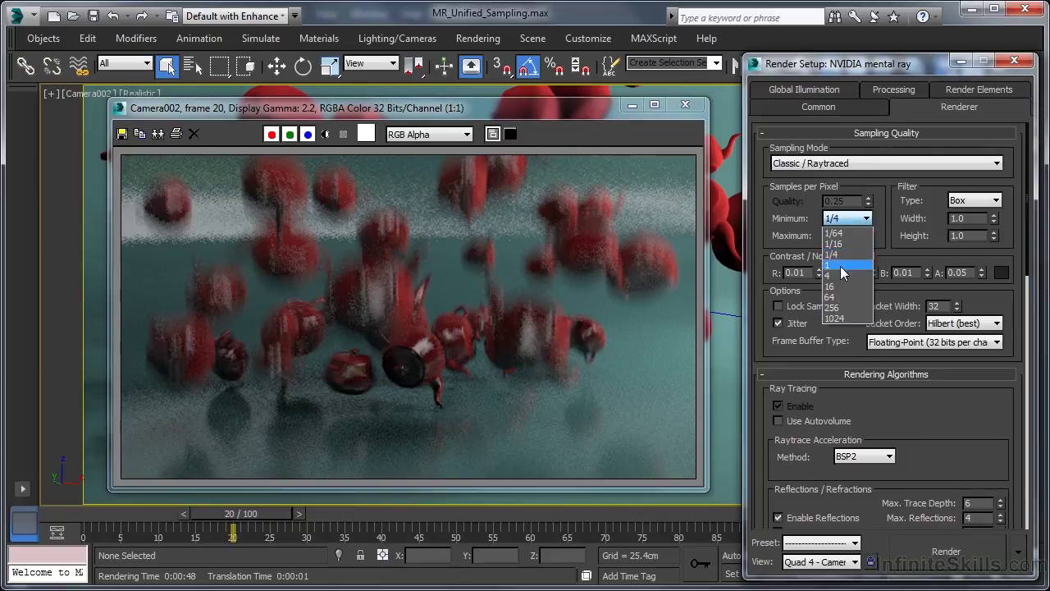
{"action": "left_click", "coordinate": [842, 270]}
{"action": "left_click", "coordinate": [865, 236]}
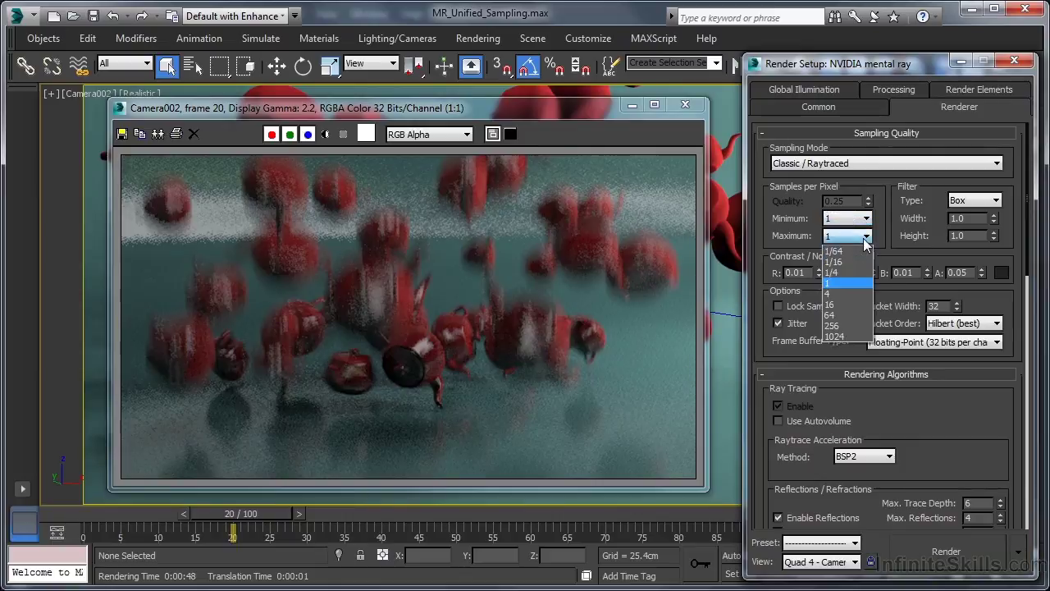
{"action": "left_click", "coordinate": [835, 307]}
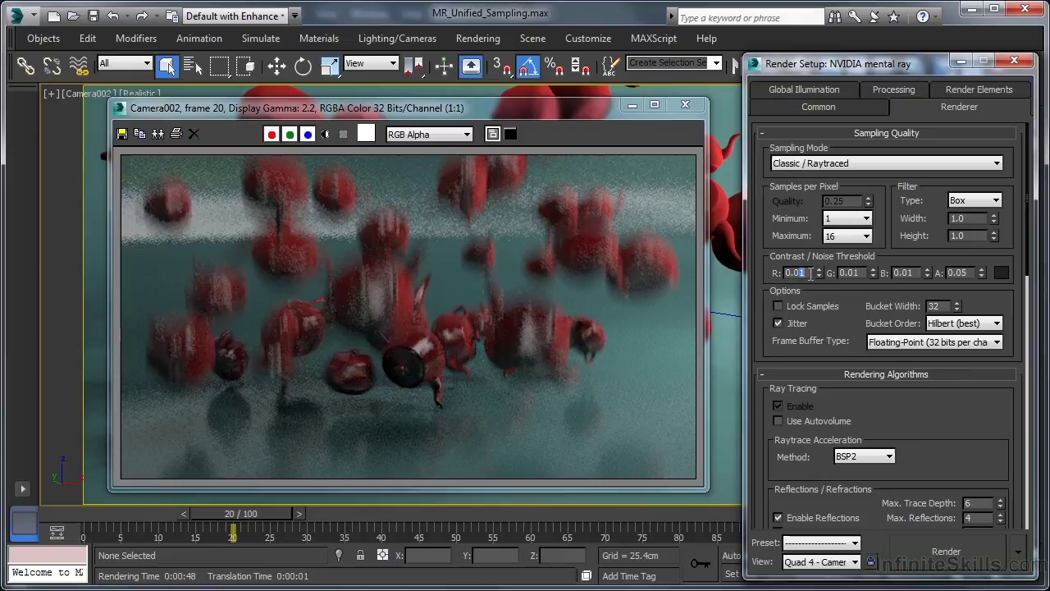
- Set the R, G and B contrast / noise thresholds to 0.005 and the sampling filter type to Triangle
{"action": "type", "text": "0.005"}
{"action": "key", "text": "Return"}
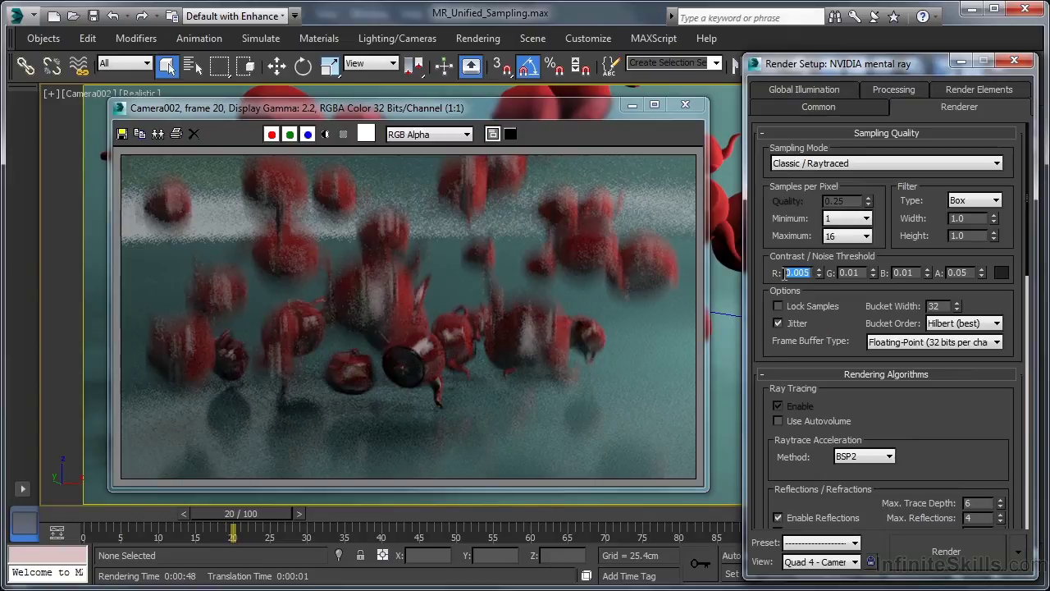
{"action": "key", "text": "Tab"}
{"action": "type", "text": "0.005"}
{"action": "key", "text": "Tab"}
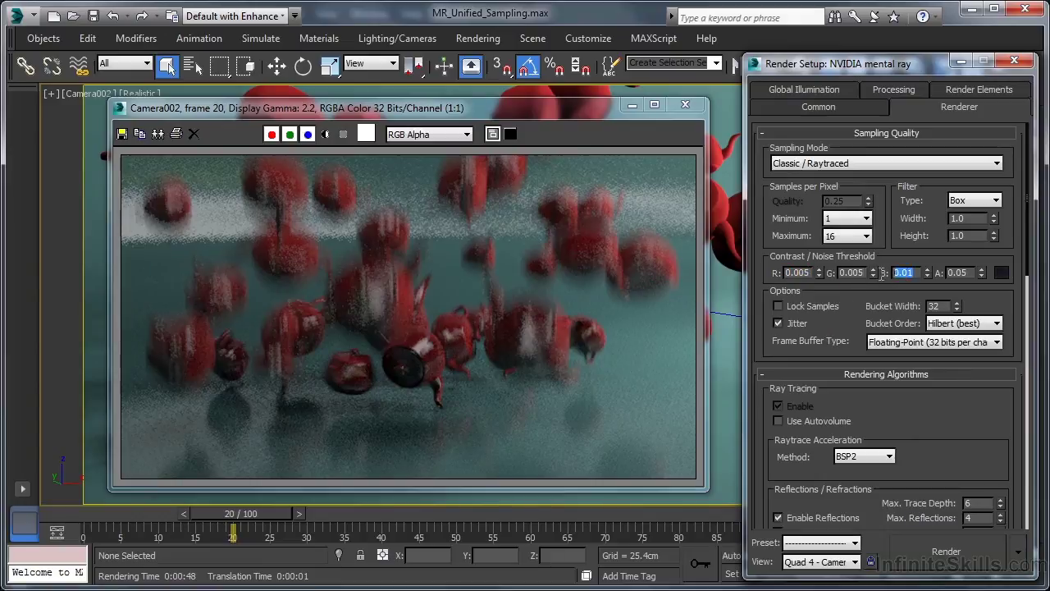
{"action": "type", "text": "0.005"}
{"action": "key", "text": "Return"}
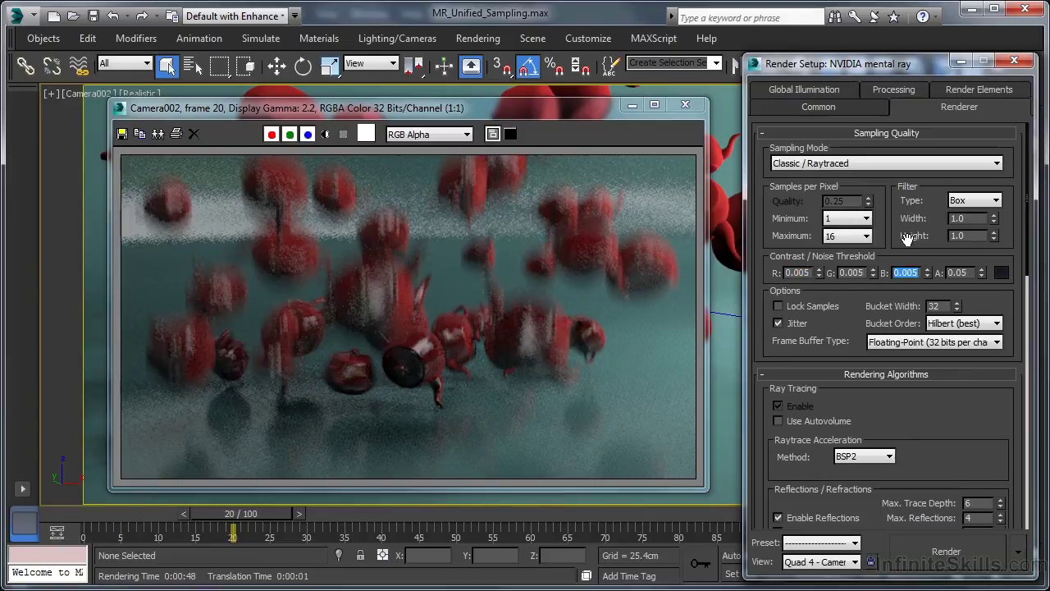
{"action": "left_click", "coordinate": [999, 202]}
{"action": "left_click", "coordinate": [983, 236]}
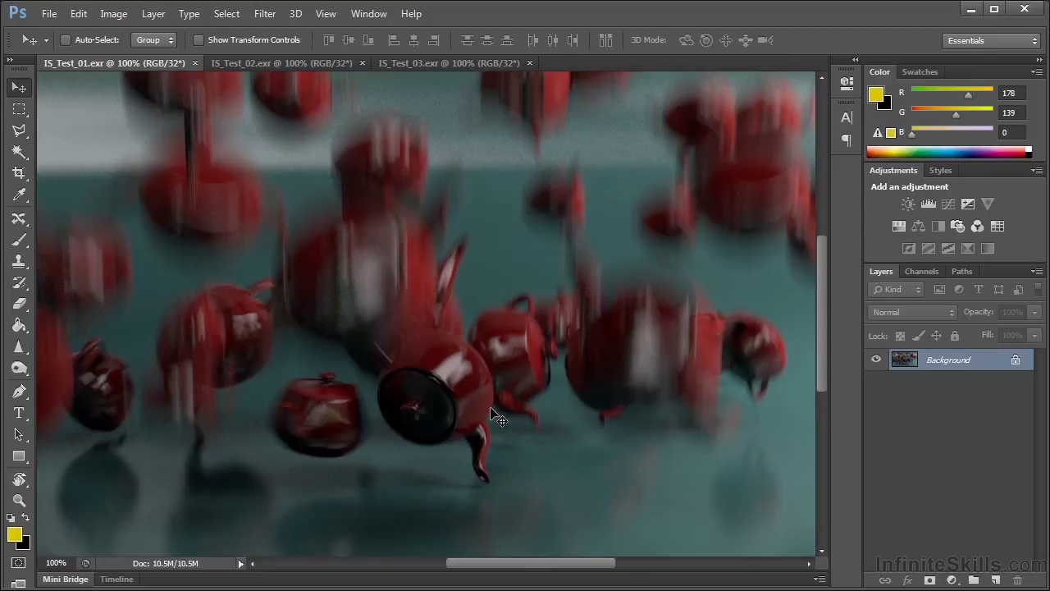
- In Photoshop, examine the noise and motion blur on the teapots in IS_Test_01.exr at 300% and at full view
{"action": "key", "text": "ctrl+plus"}
{"action": "key", "text": "ctrl+plus"}
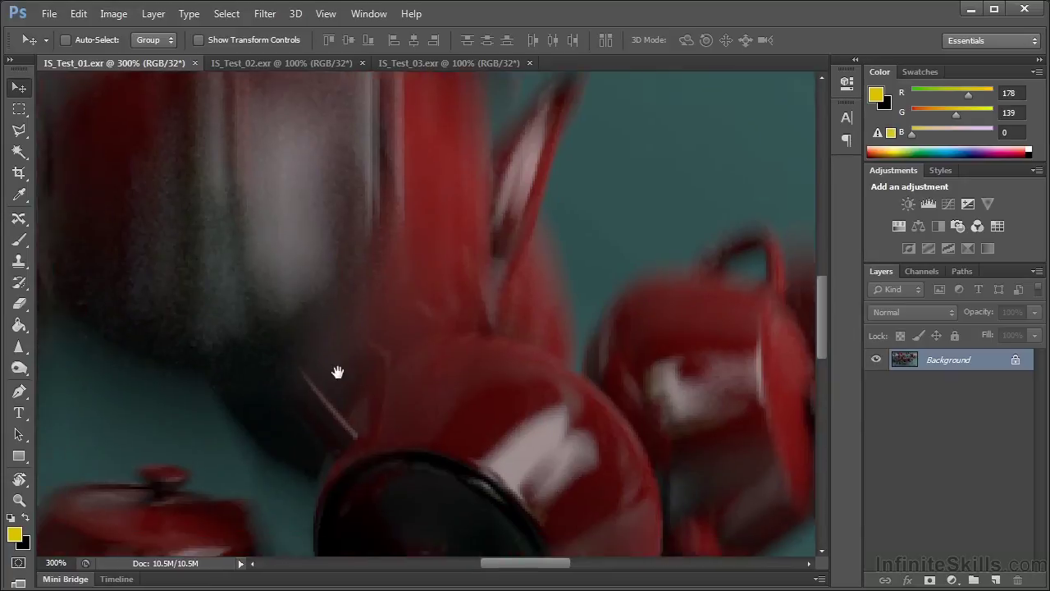
{"action": "left_click_drag", "start_coordinate": [340, 370], "coordinate": [682, 298]}
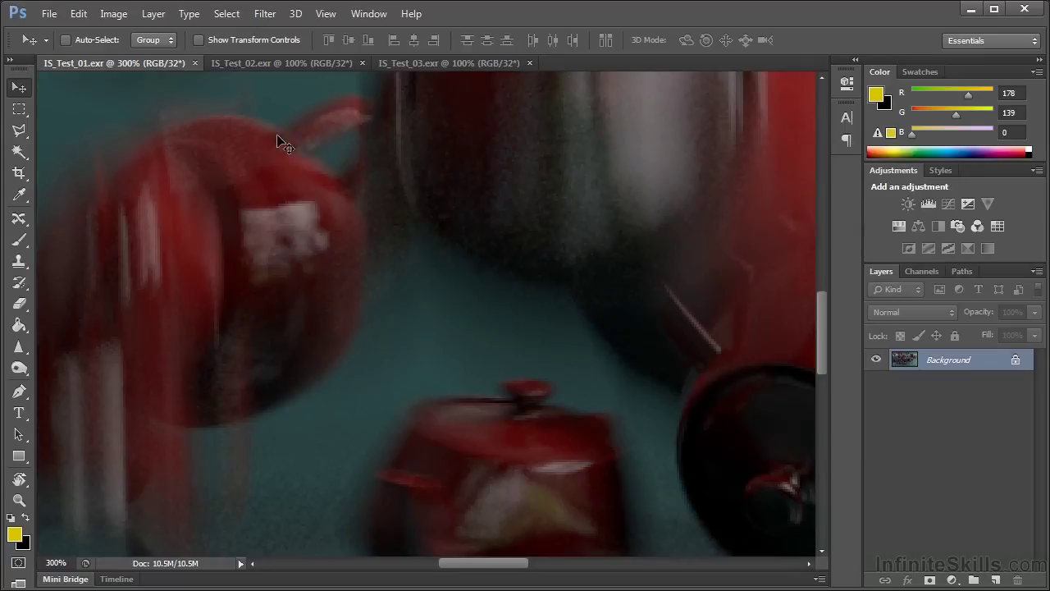
{"action": "key", "text": "ctrl+1"}
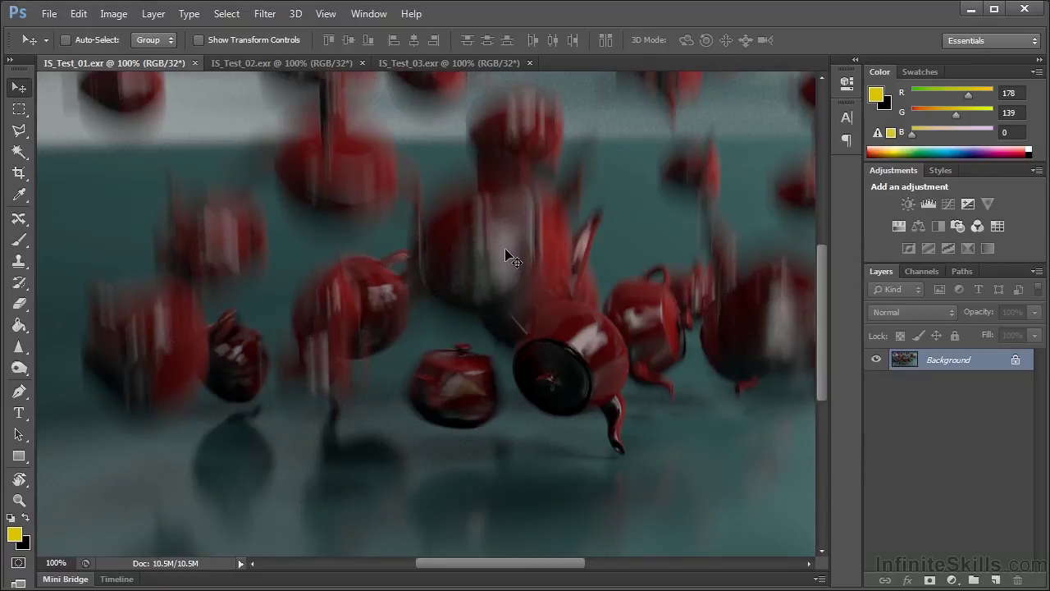
{"action": "key", "text": "ctrl+minus"}
{"action": "key", "text": "ctrl+plus"}
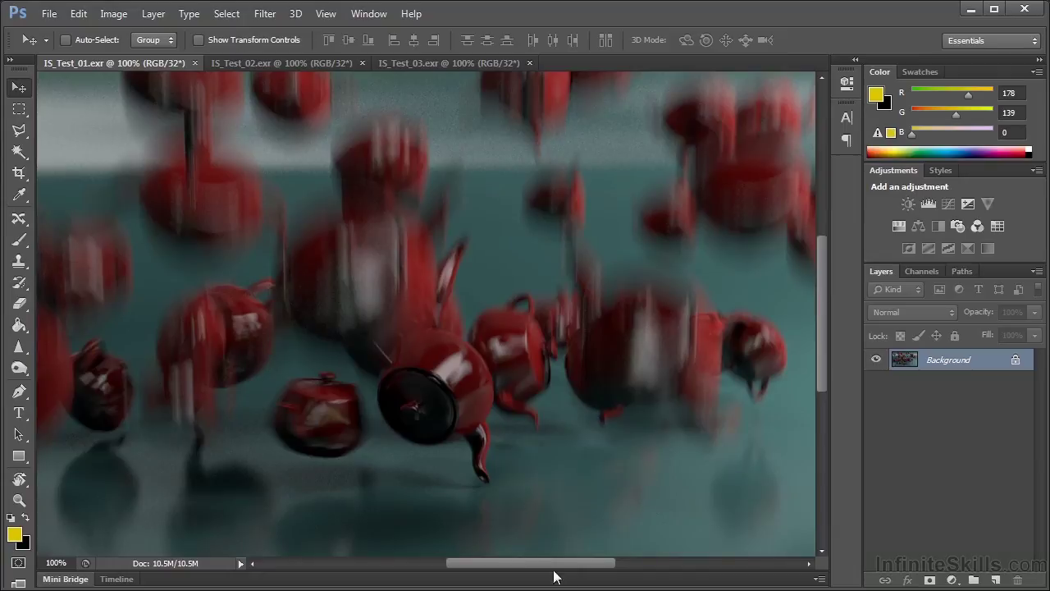
- Switch back to 3ds Max and set the sampling mode to Unified / Raytraced (Recommended) with a quality of 1
{"action": "key", "text": "alt+Tab"}
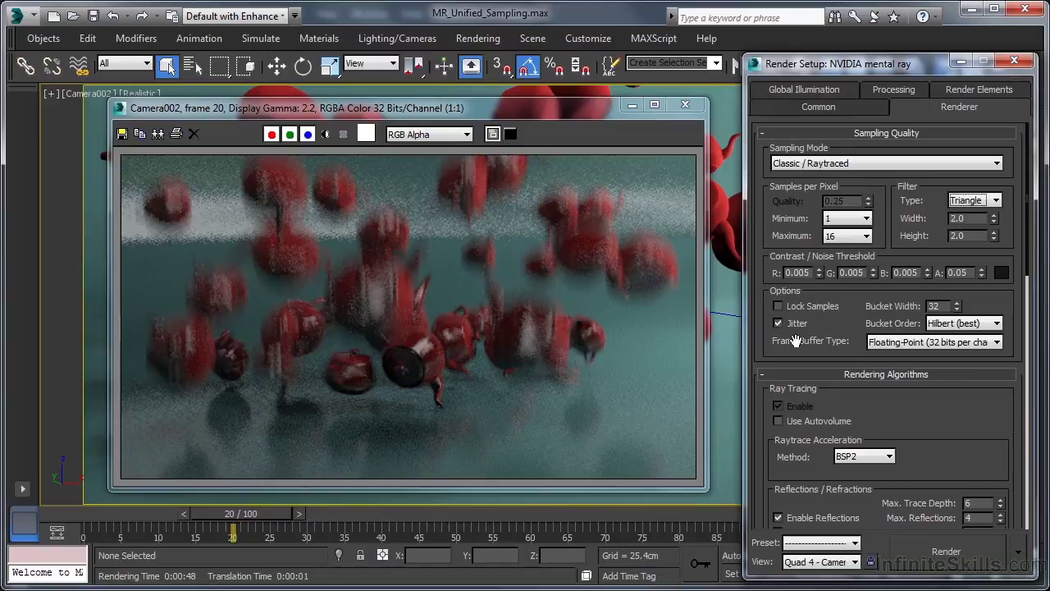
{"action": "left_click", "coordinate": [996, 165]}
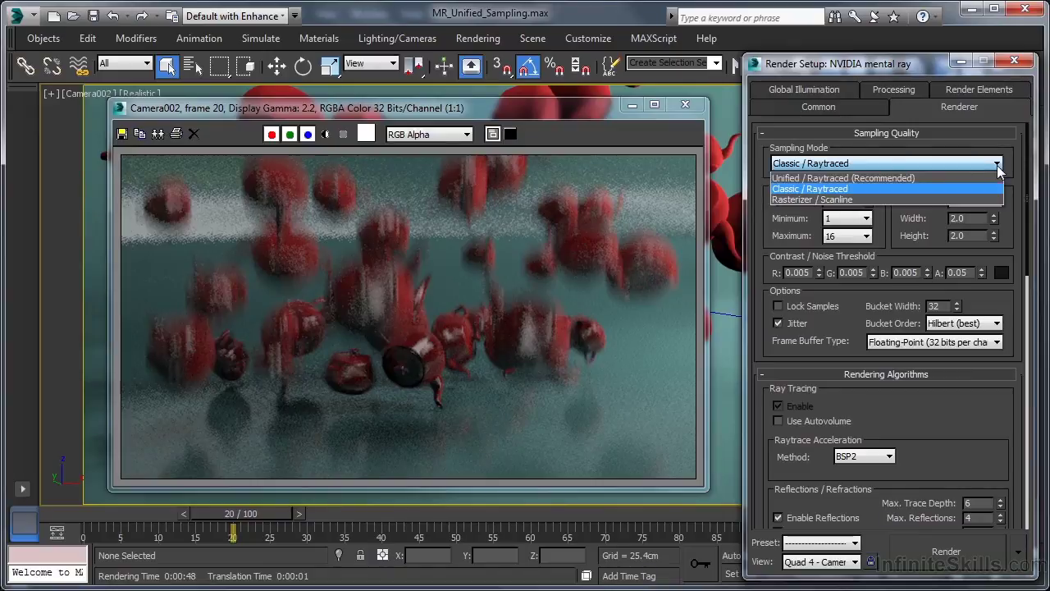
{"action": "left_click", "coordinate": [883, 179]}
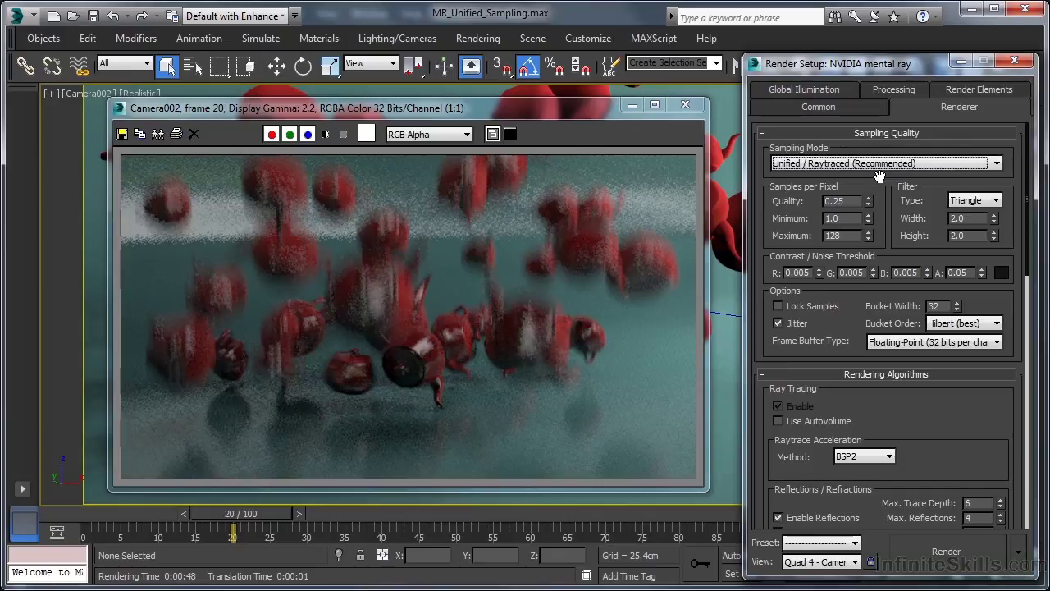
{"action": "double_click", "coordinate": [853, 200]}
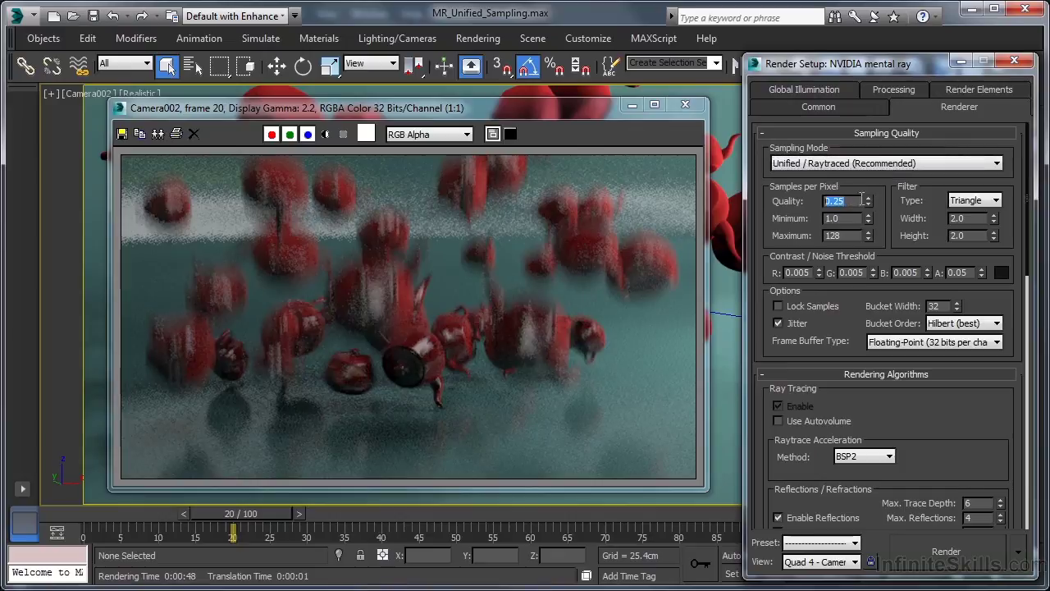
{"action": "type", "text": "1"}
{"action": "key", "text": "Return"}
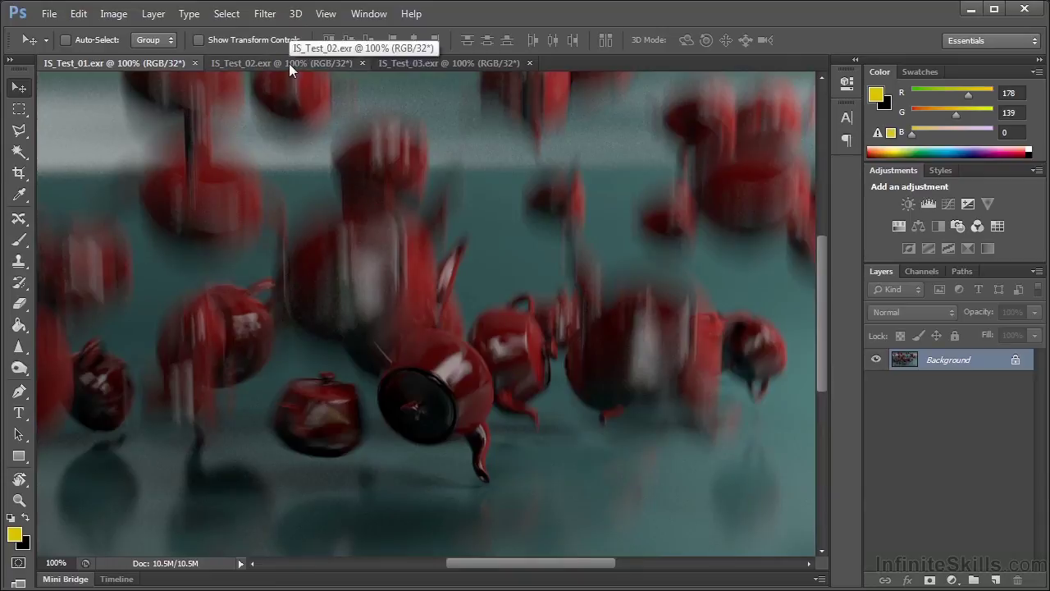
- In Photoshop, compare the renders IS_Test_01.exr and IS_Test_02.exr by alternating between them at 100%
{"action": "left_click", "coordinate": [289, 63]}
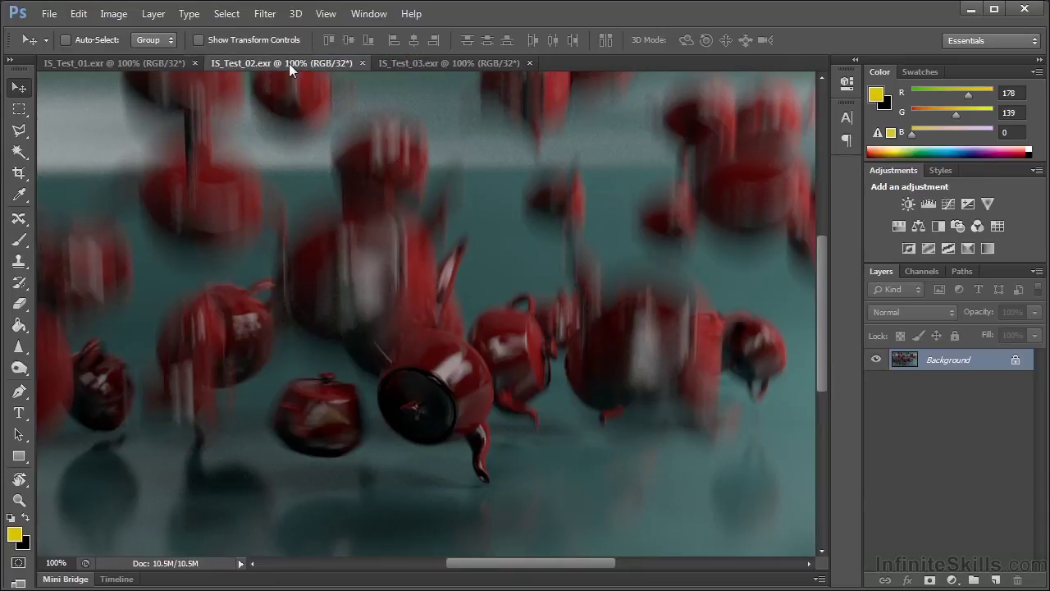
{"action": "left_click", "coordinate": [134, 62]}
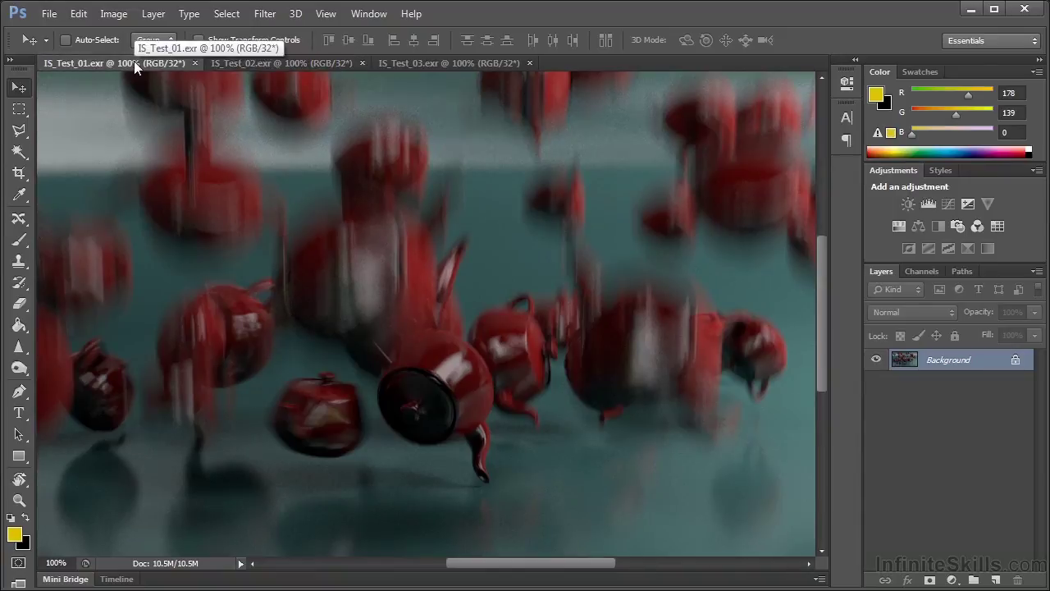
{"action": "left_click", "coordinate": [268, 61]}
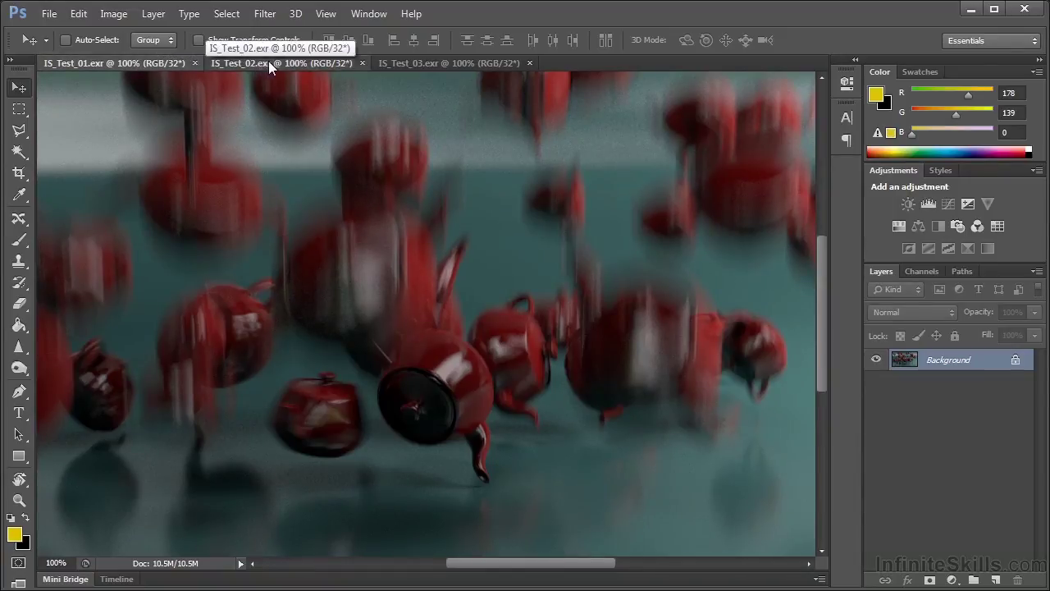
{"action": "left_click", "coordinate": [156, 62]}
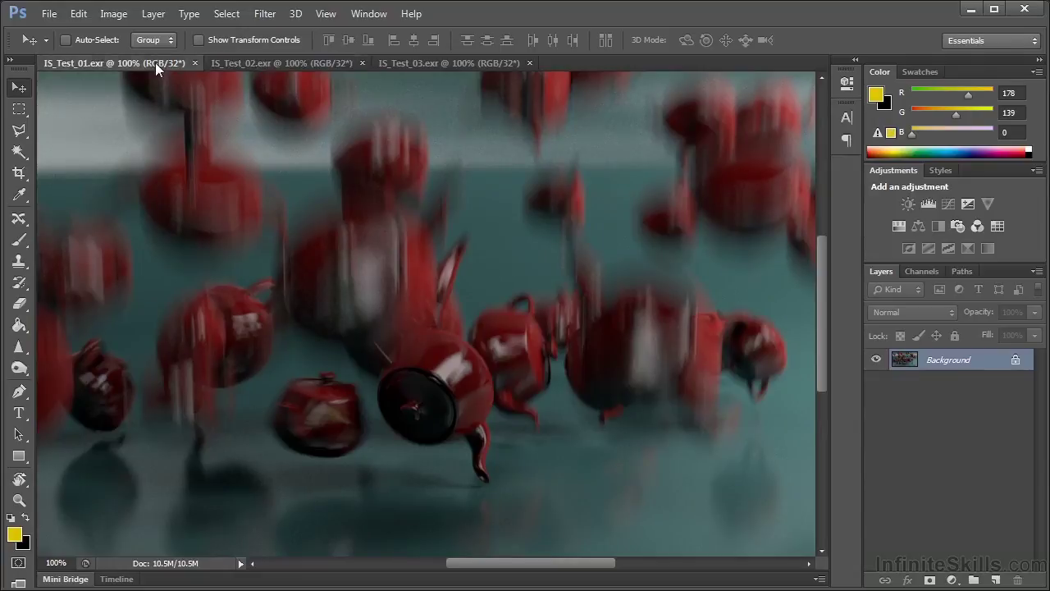
{"action": "left_click", "coordinate": [259, 63]}
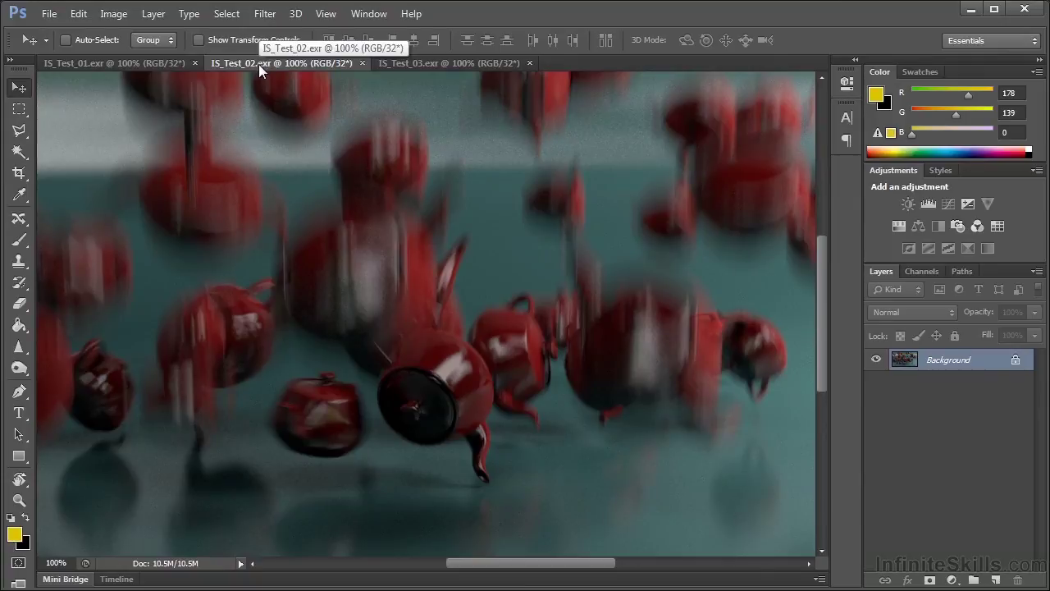
- Examine the grain around the blurred teapots and pale background band in the upper-left area of IS_Test_01.exr at 300%
{"action": "left_click", "coordinate": [148, 62]}
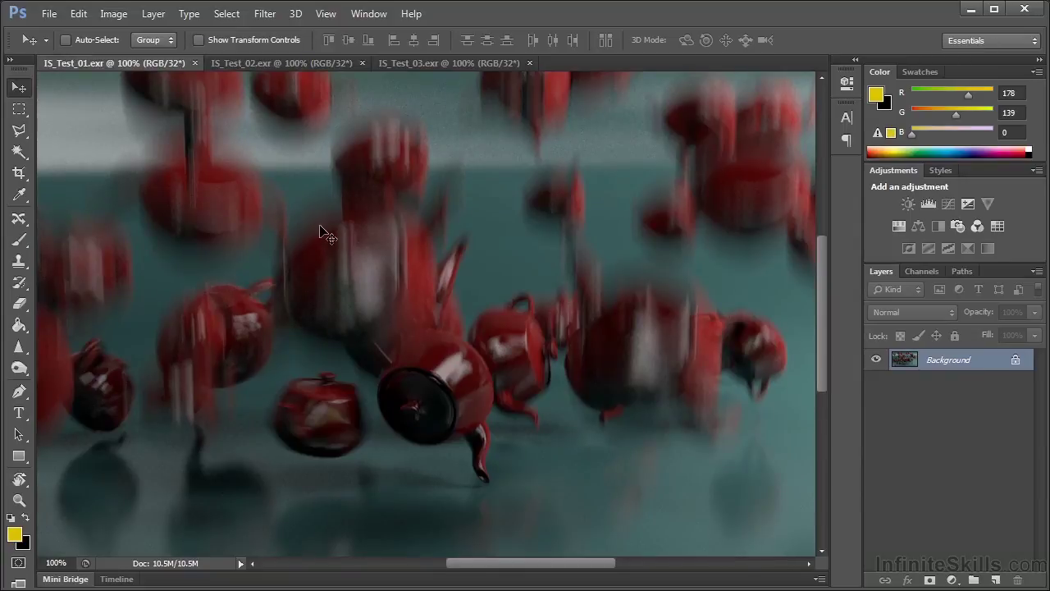
{"action": "key", "text": "ctrl+plus"}
{"action": "left_click_drag", "start_coordinate": [319, 224], "coordinate": [663, 412]}
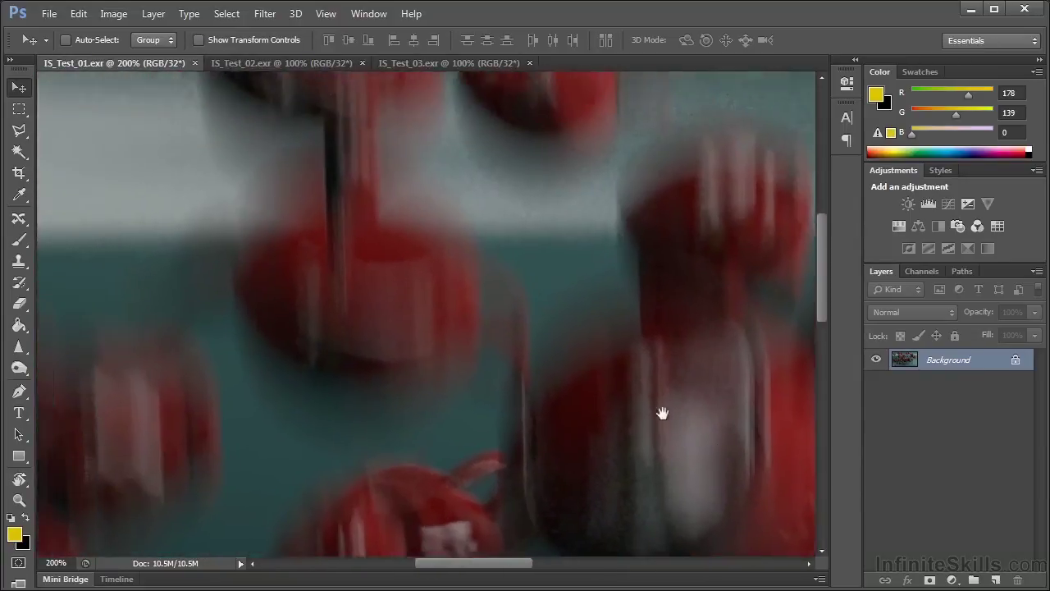
{"action": "left_click_drag", "start_coordinate": [226, 198], "coordinate": [403, 277]}
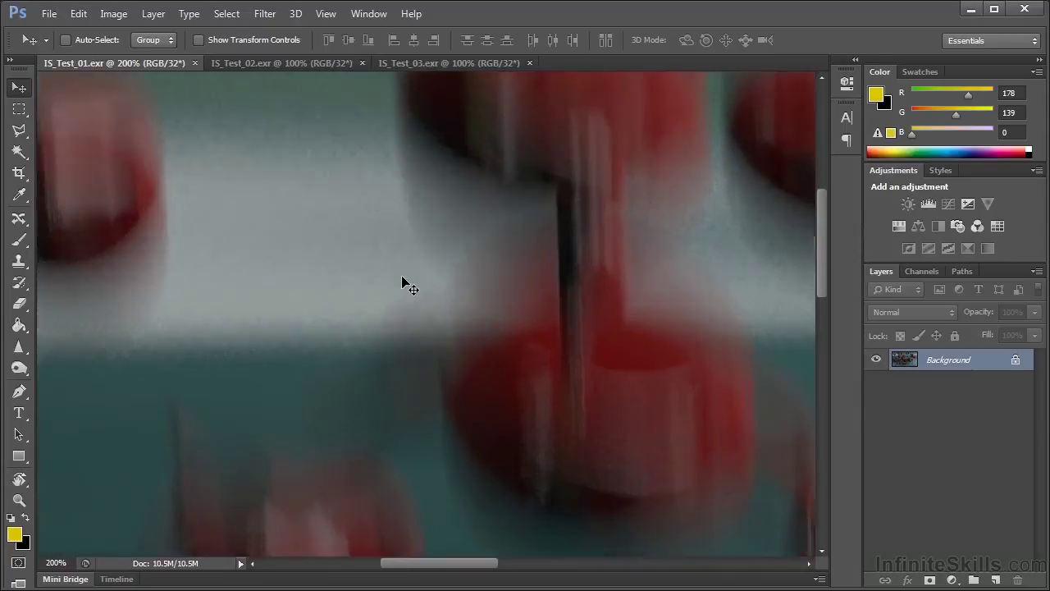
{"action": "key", "text": "ctrl+plus"}
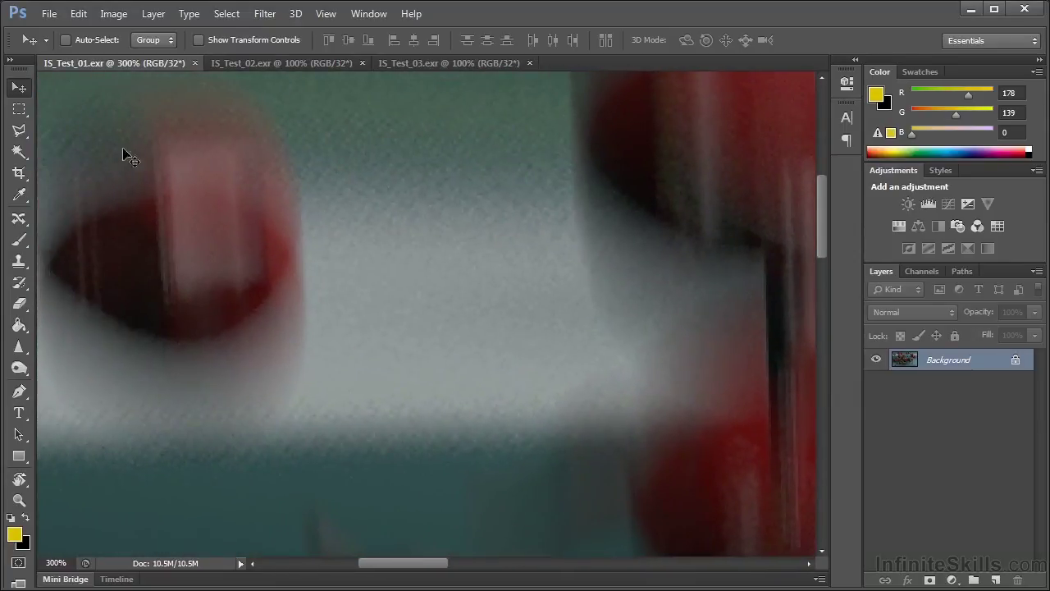
- Examine the same upper-left background area of IS_Test_02.exr at 300%, and return that render to 100%
{"action": "left_click", "coordinate": [279, 63]}
{"action": "left_click_drag", "start_coordinate": [279, 194], "coordinate": [497, 276]}
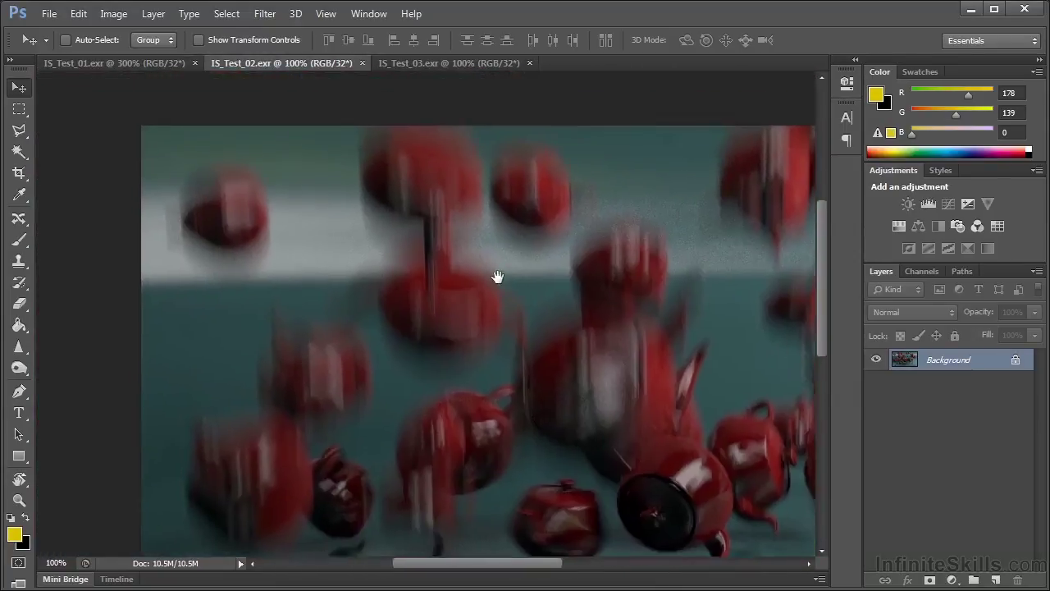
{"action": "key", "text": "ctrl+plus"}
{"action": "key", "text": "ctrl+plus"}
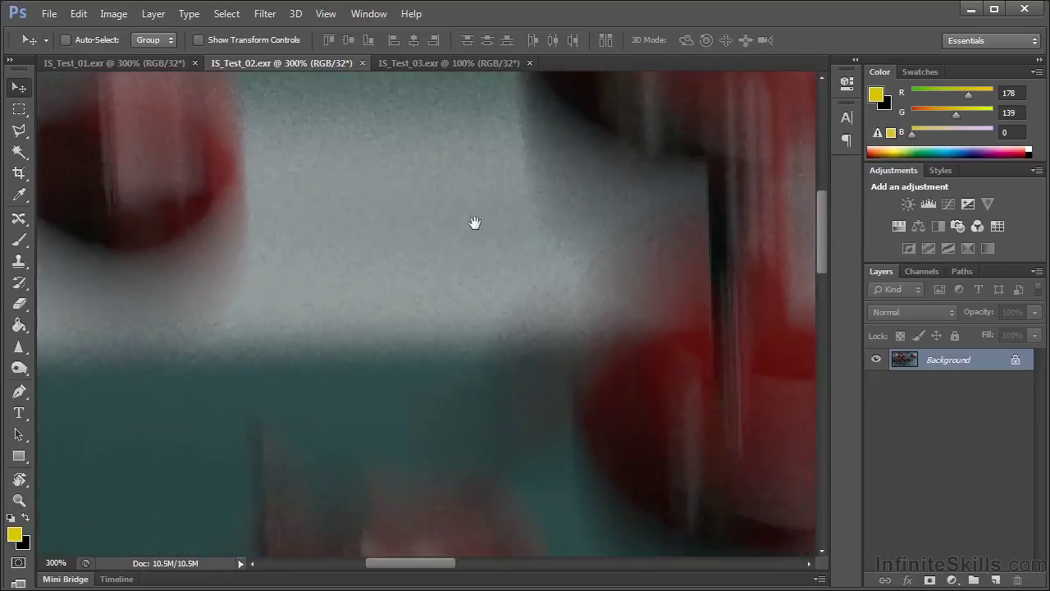
{"action": "left_click_drag", "start_coordinate": [473, 222], "coordinate": [572, 332]}
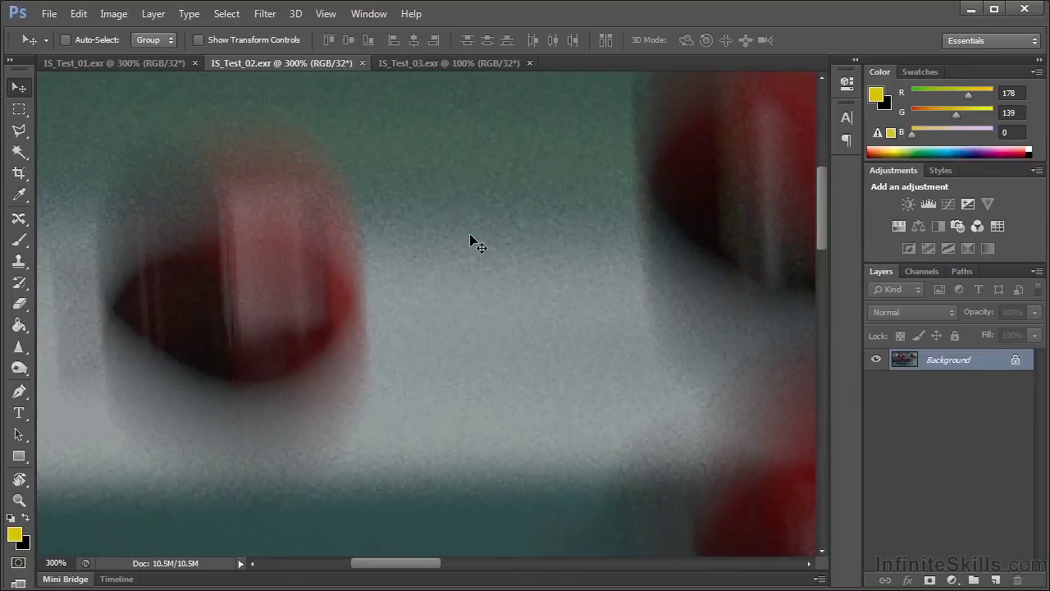
{"action": "key", "text": "ctrl+minus"}
{"action": "key", "text": "ctrl+minus"}
{"action": "key", "text": "ctrl+minus"}
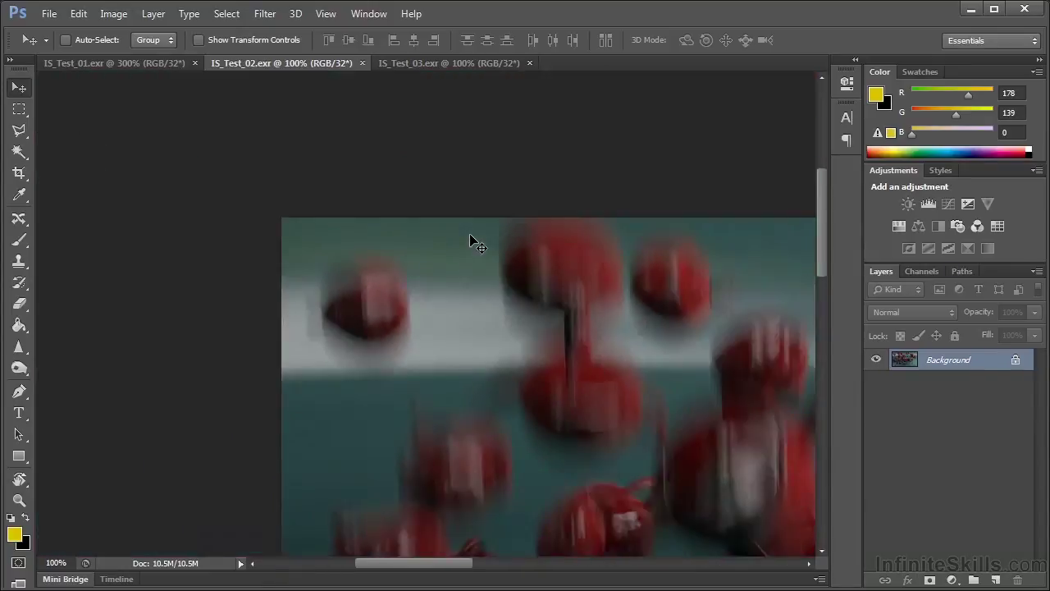
{"action": "key", "text": "ctrl+plus"}
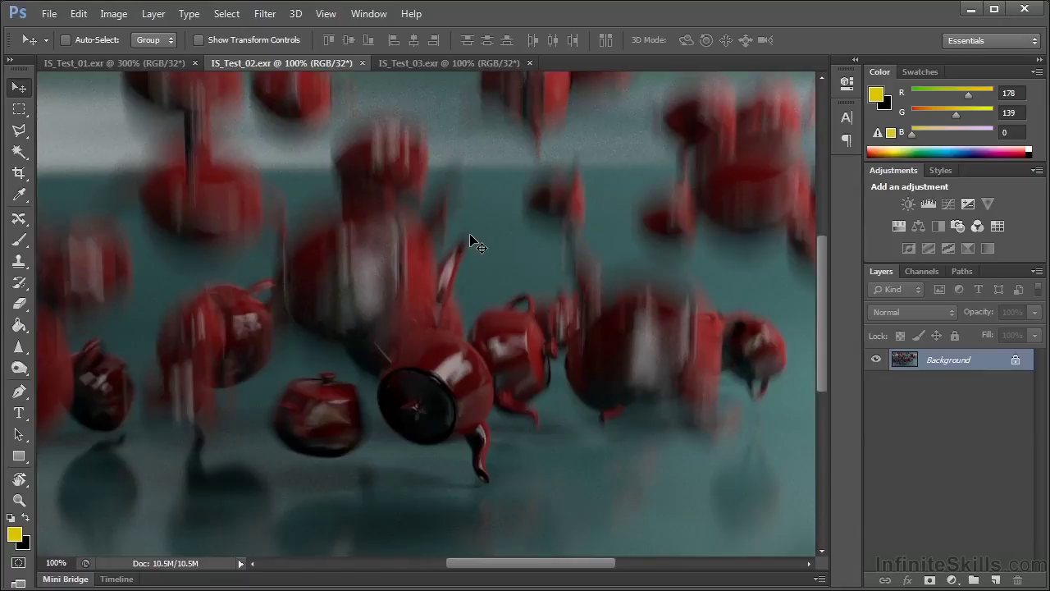
- Return IS_Test_01.exr to 100% and compare it with IS_Test_02.exr at the same magnification
{"action": "left_click", "coordinate": [155, 65]}
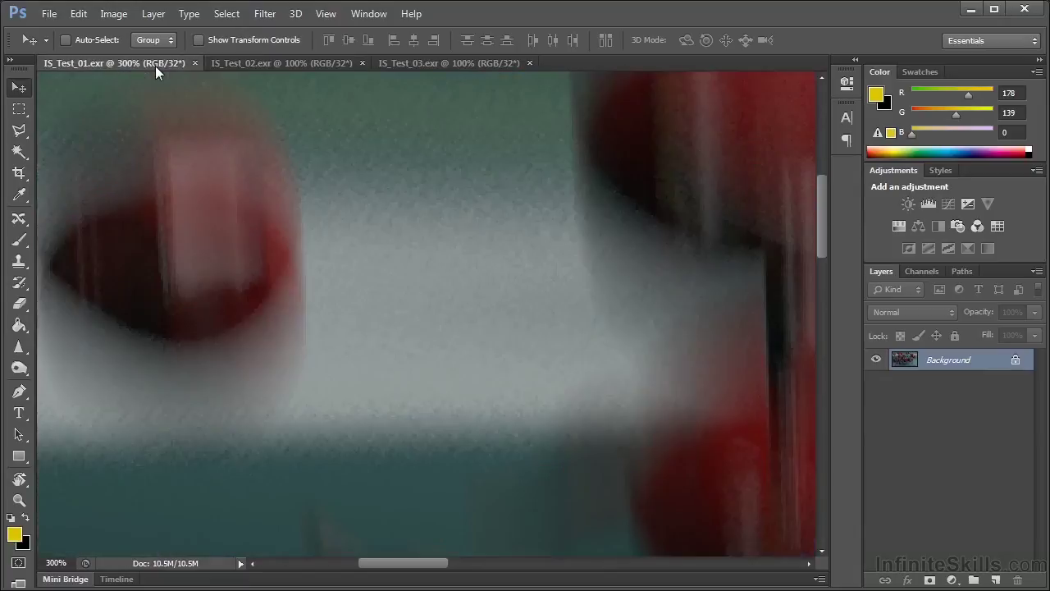
{"action": "key", "text": "ctrl+minus"}
{"action": "key", "text": "ctrl+minus"}
{"action": "key", "text": "ctrl+minus"}
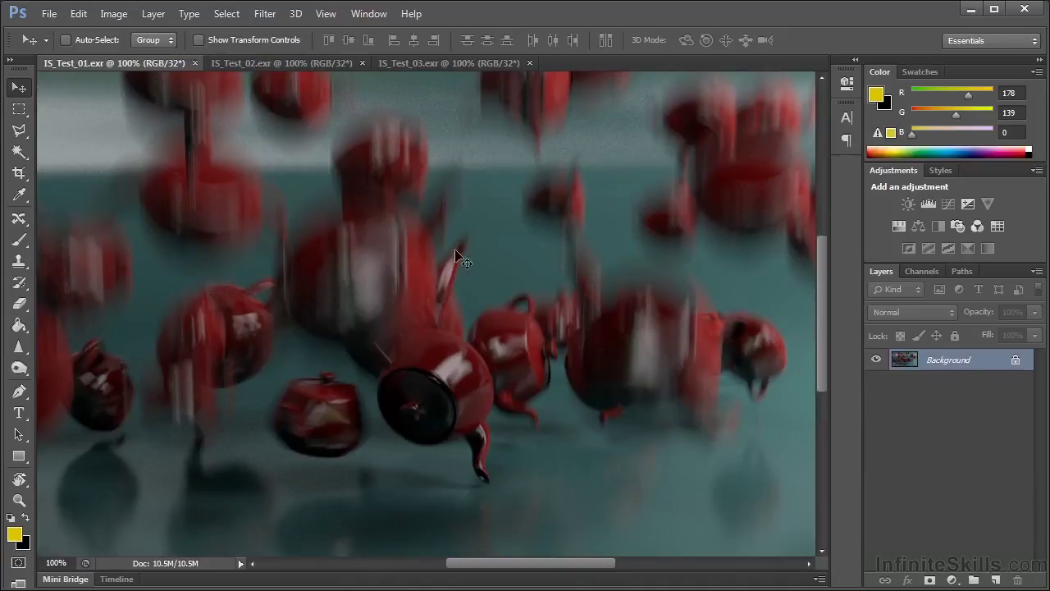
{"action": "left_click", "coordinate": [291, 64]}
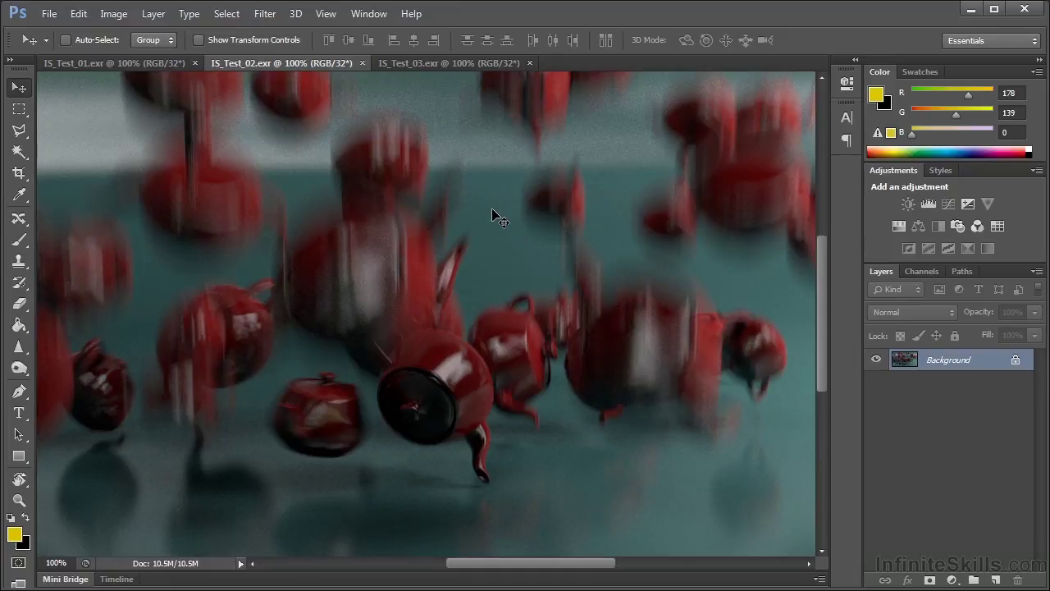
- Examine the teapots in the centre of IS_Test_03.exr at 200%, and return that render to 100%
{"action": "left_click", "coordinate": [448, 67]}
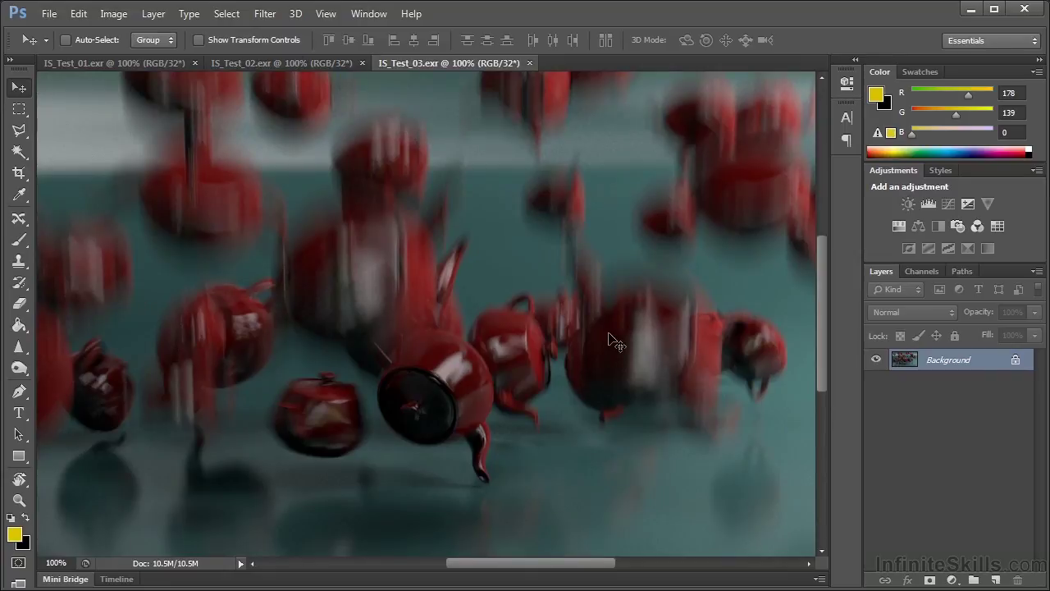
{"action": "key", "text": "ctrl+plus"}
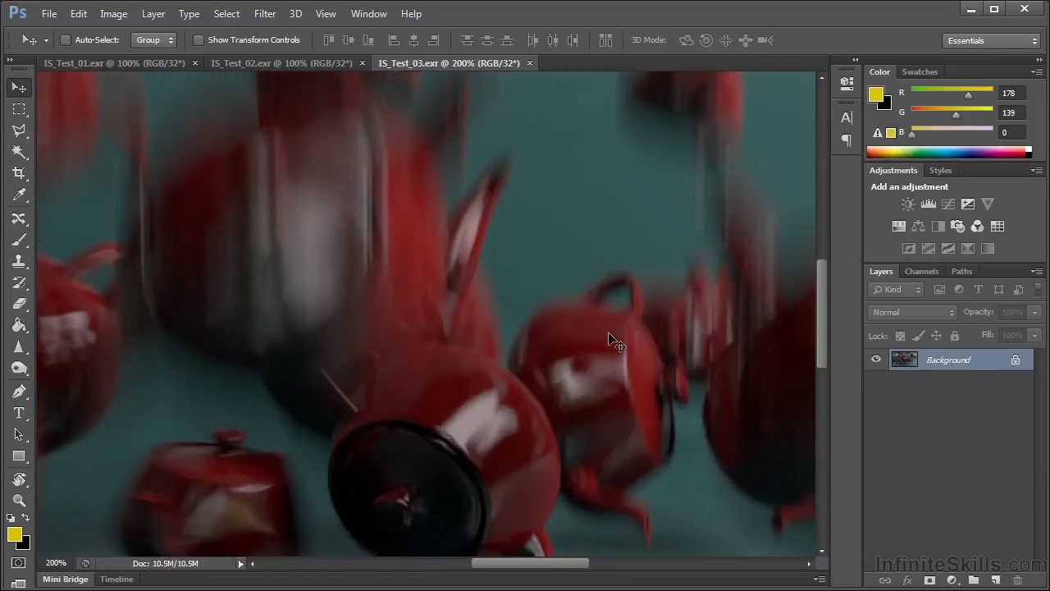
{"action": "left_click_drag", "start_coordinate": [614, 339], "coordinate": [729, 274]}
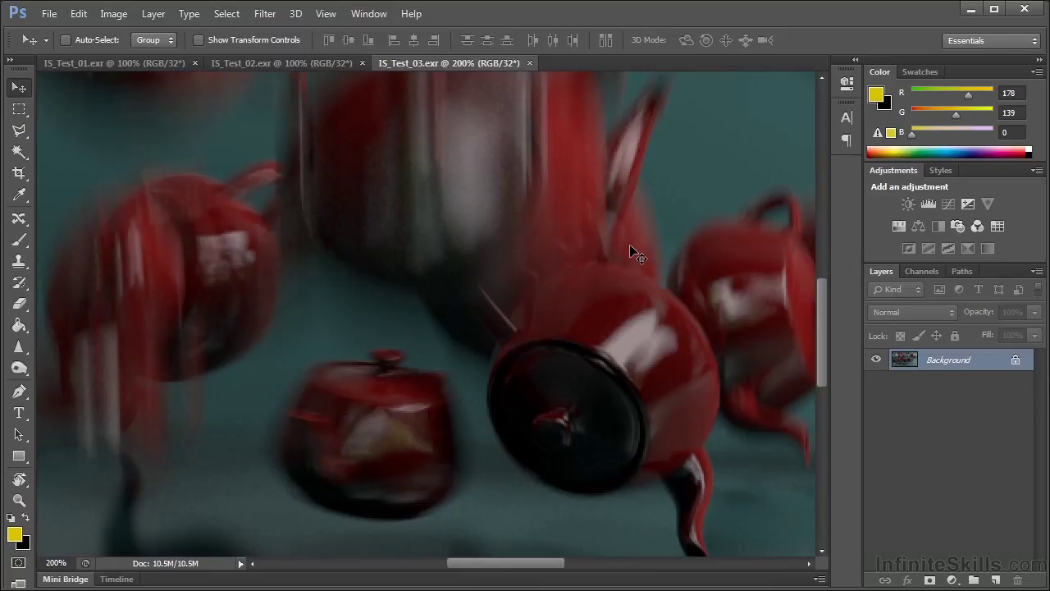
{"action": "key", "text": "ctrl+minus"}
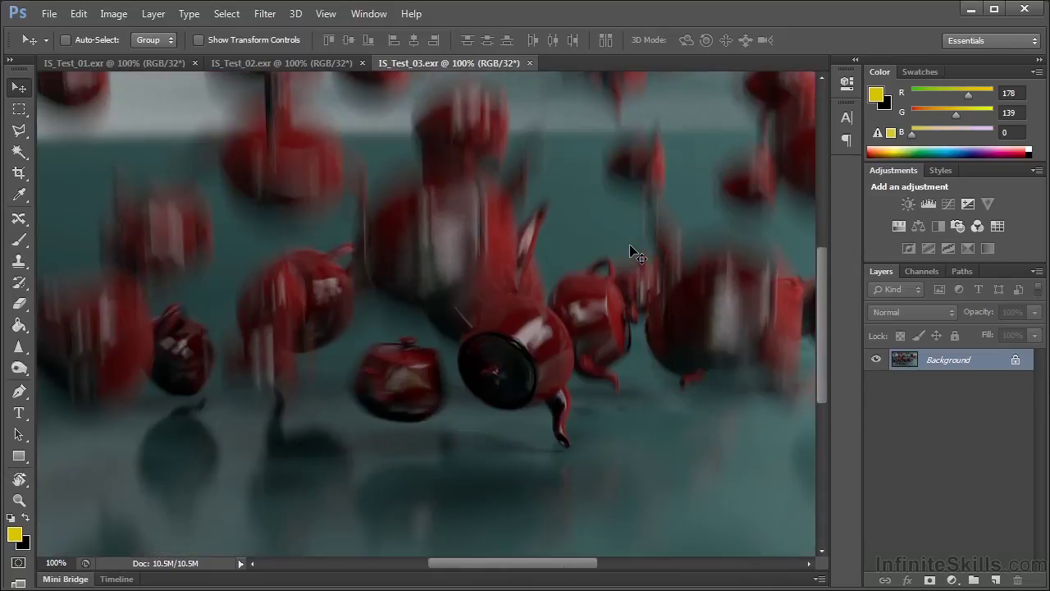
- Compare the full frames of IS_Test_01.exr and IS_Test_03.exr by alternating between them at 66.7%
{"action": "left_click", "coordinate": [143, 64]}
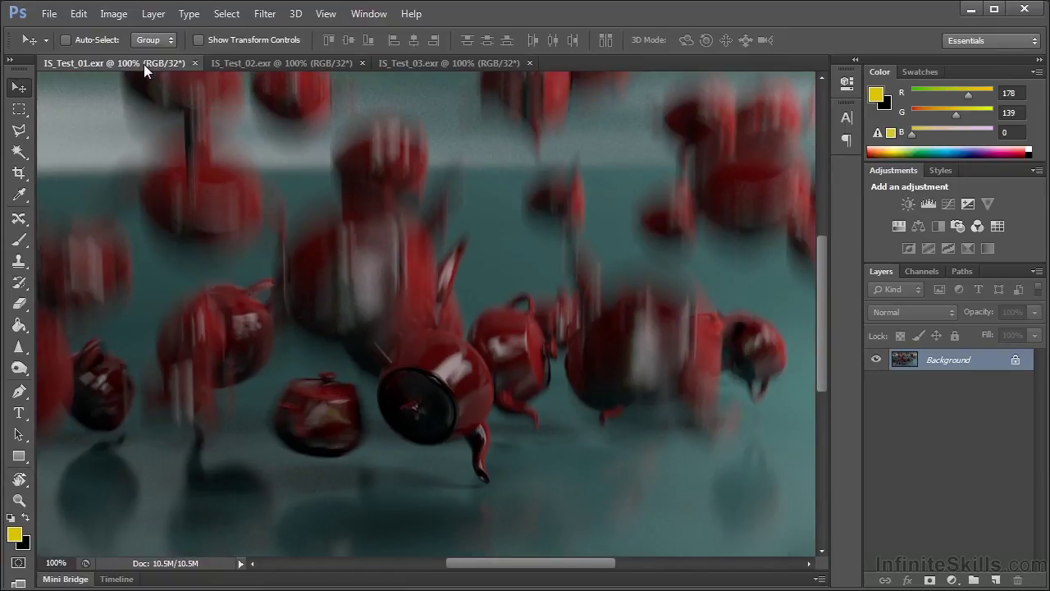
{"action": "left_click", "coordinate": [419, 62]}
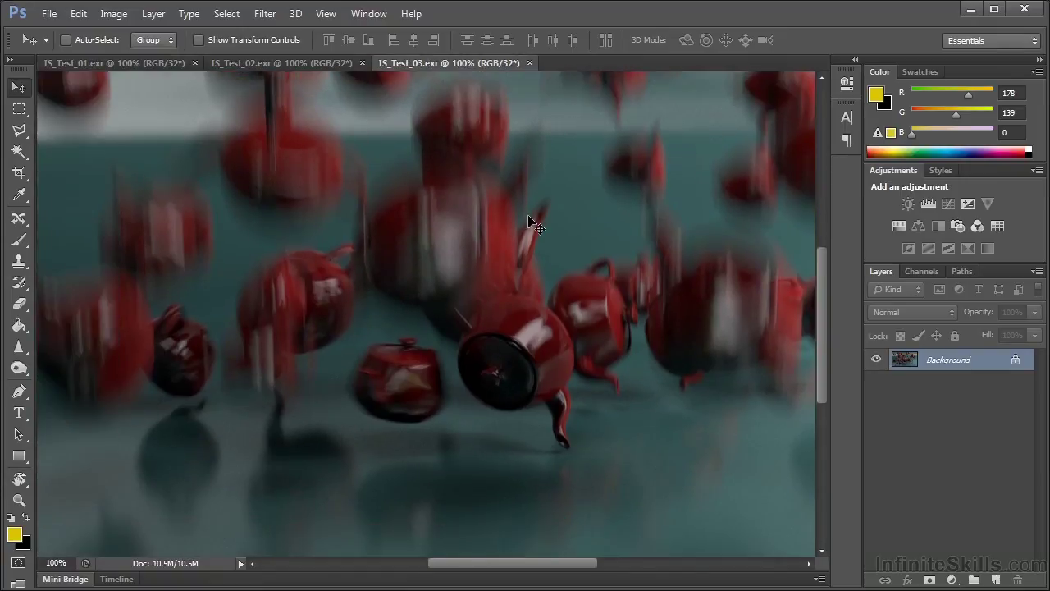
{"action": "key", "text": "ctrl+minus"}
{"action": "left_click", "coordinate": [152, 64]}
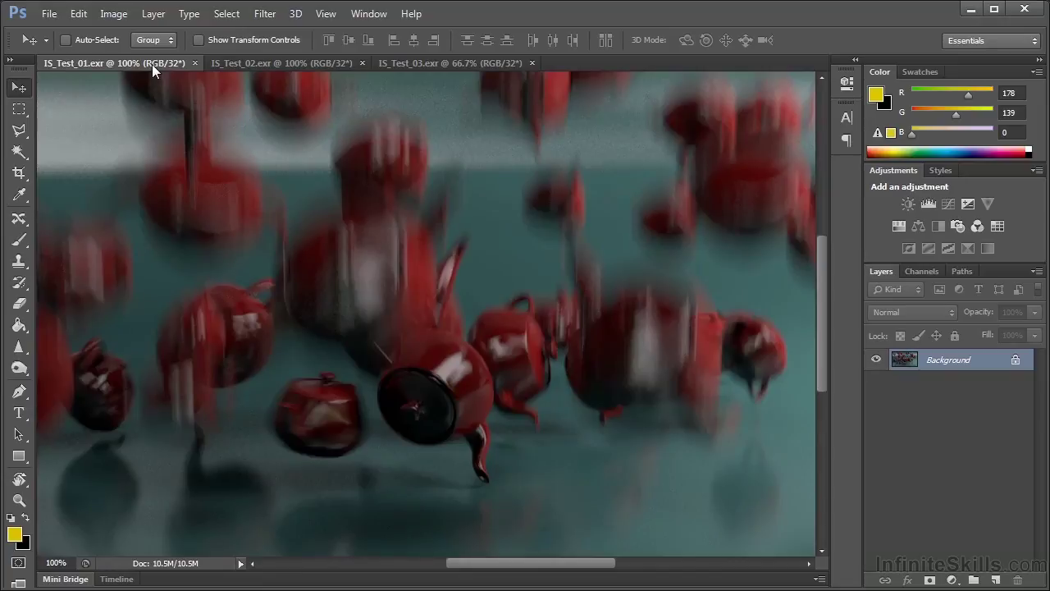
{"action": "key", "text": "ctrl+minus"}
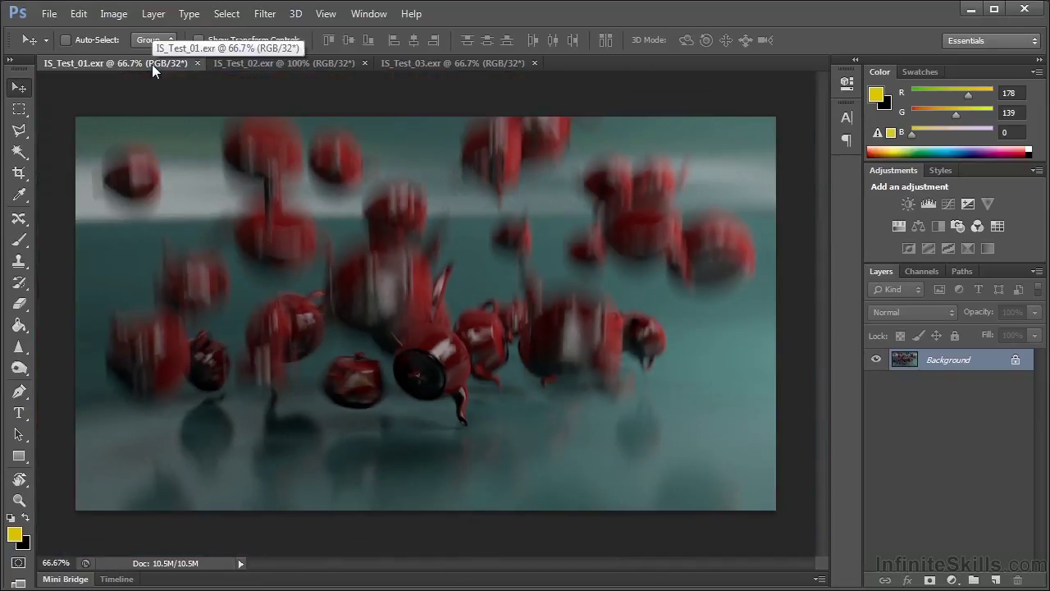
{"action": "left_click", "coordinate": [412, 64]}
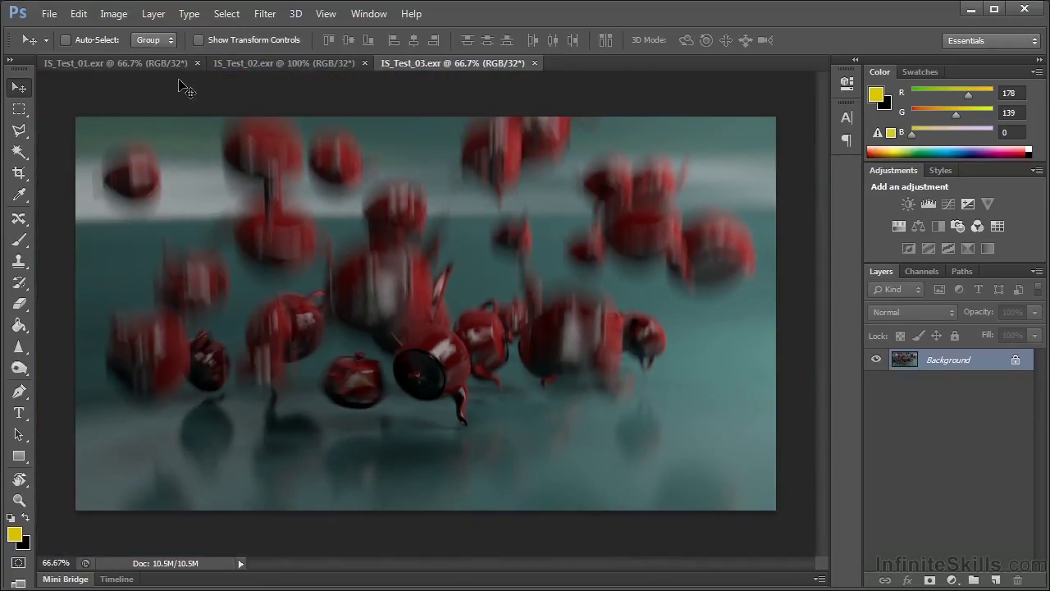
{"action": "left_click", "coordinate": [140, 67]}
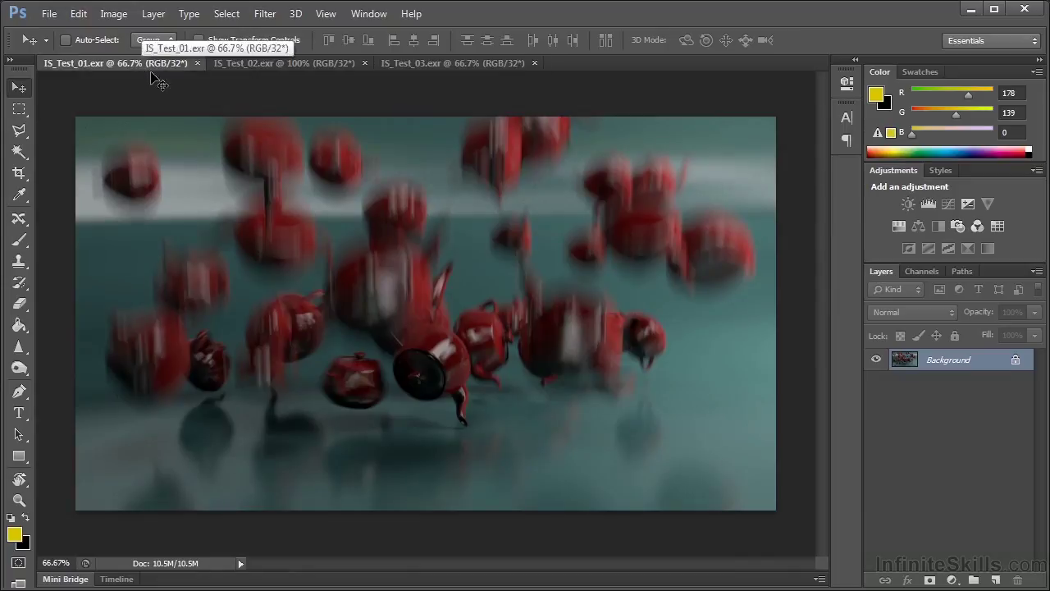
{"action": "left_click", "coordinate": [467, 68]}
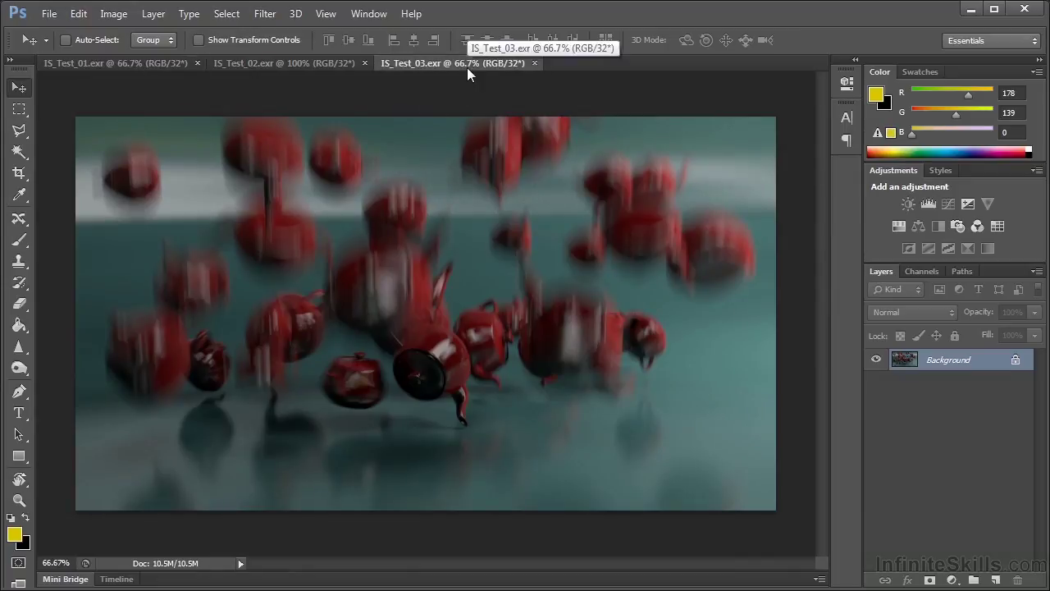